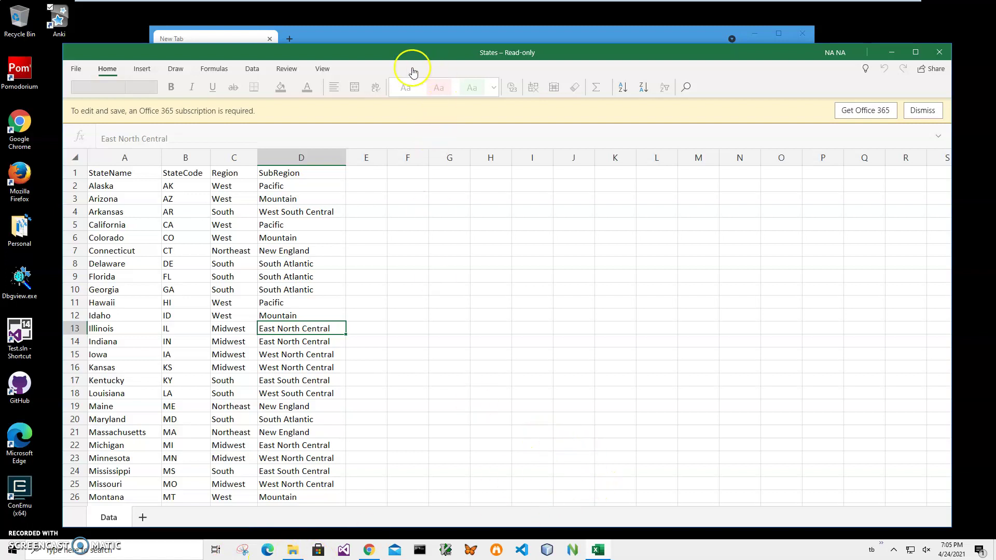
# Point out the California entry and the StateName, StateCode, Region and SubRegion headers
pyautogui.moveTo(384, 59); pyautogui.dragTo(402, 57)
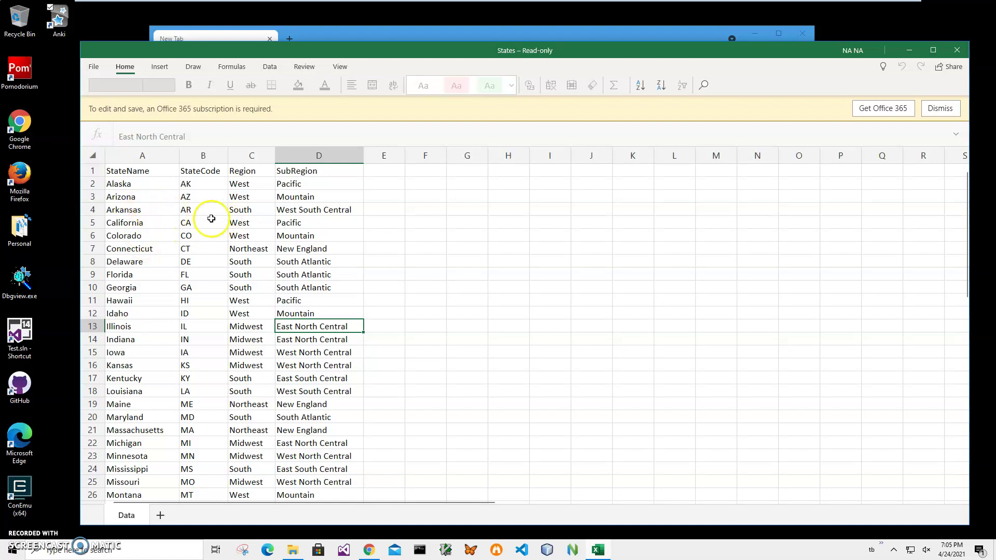
pyautogui.click(152, 221)
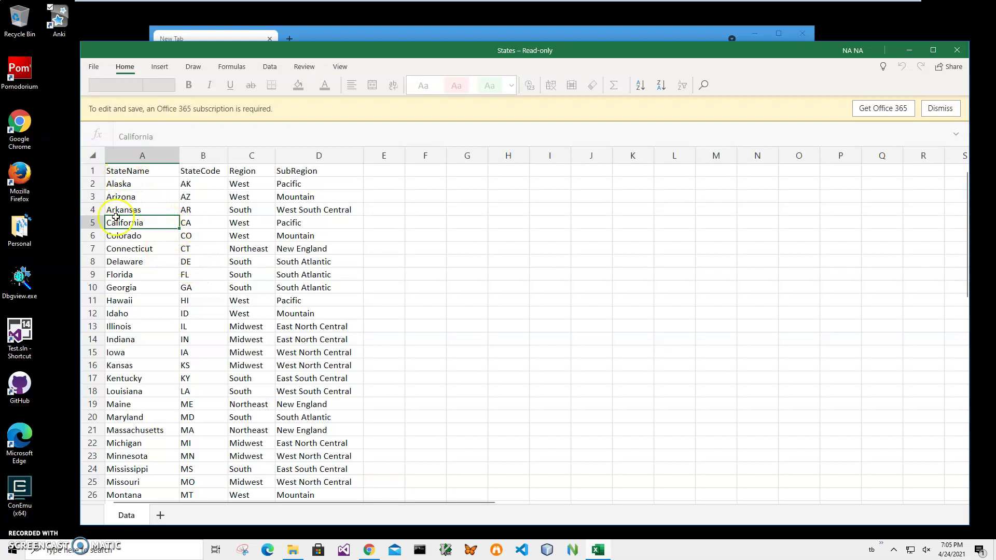
pyautogui.click(124, 171)
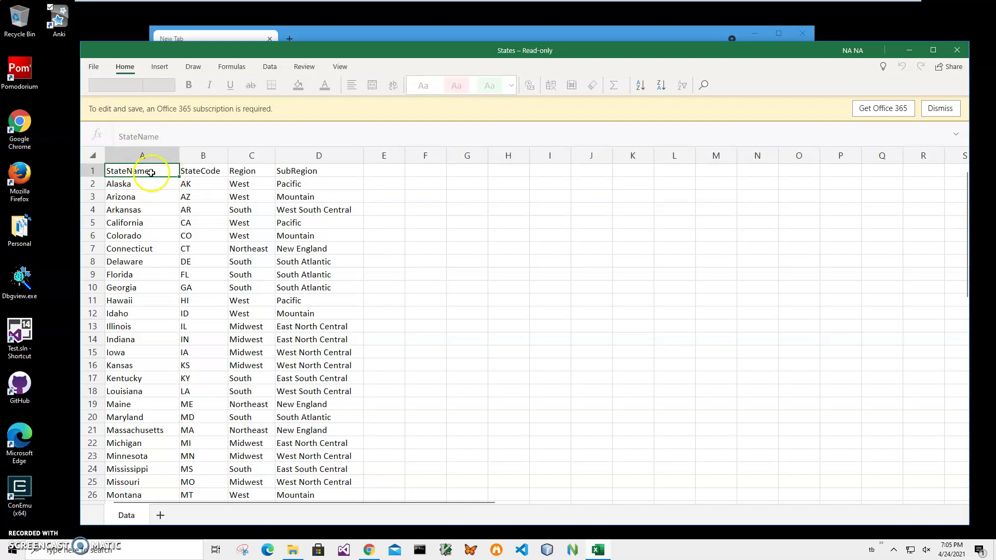
pyautogui.click(225, 171)
pyautogui.click(262, 171)
pyautogui.click(311, 172)
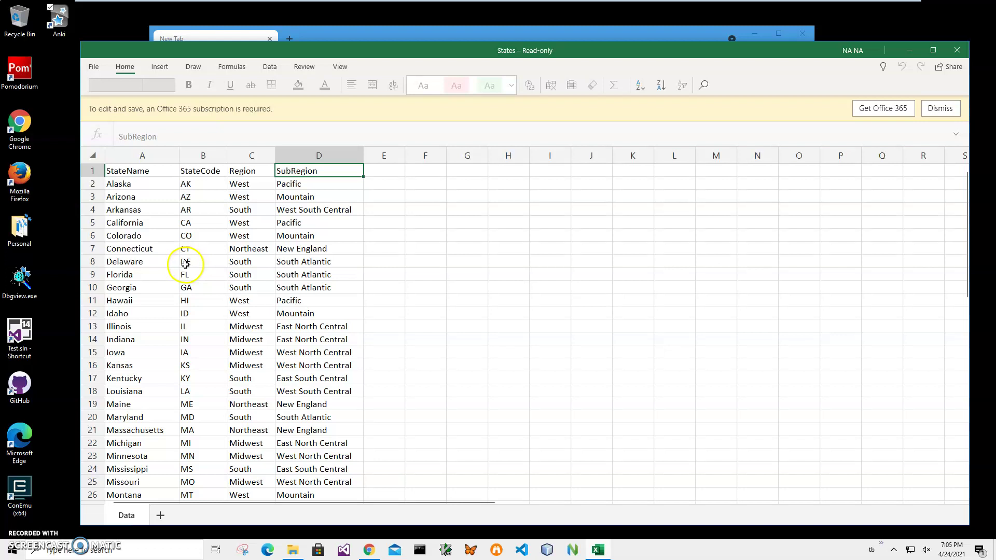
# Run down the state names to Kansas, revisit headers A1–D1, and end on Alaska
pyautogui.click(125, 172)
pyautogui.moveTo(125, 172); pyautogui.dragTo(126, 323)
pyautogui.click(127, 360)
pyautogui.click(137, 171)
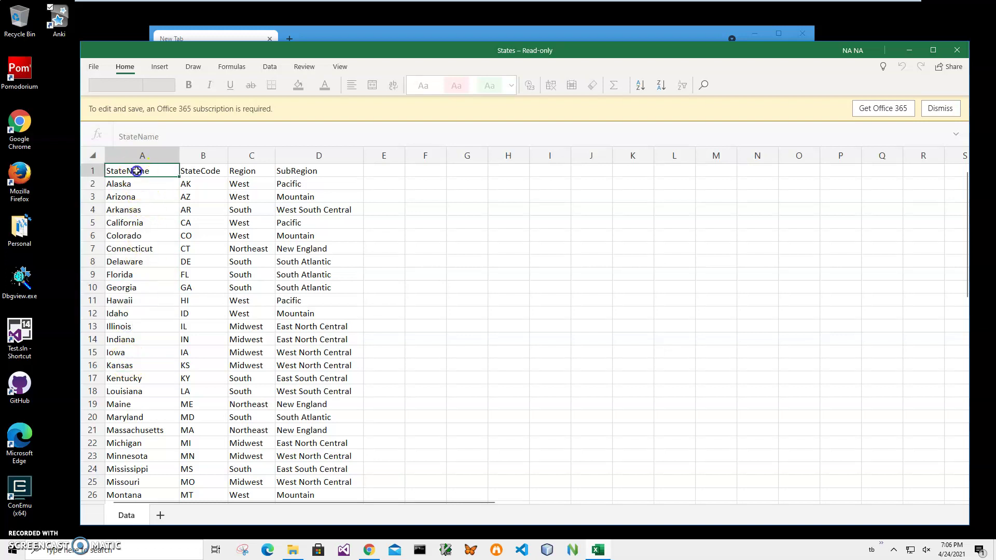
pyautogui.click(208, 172)
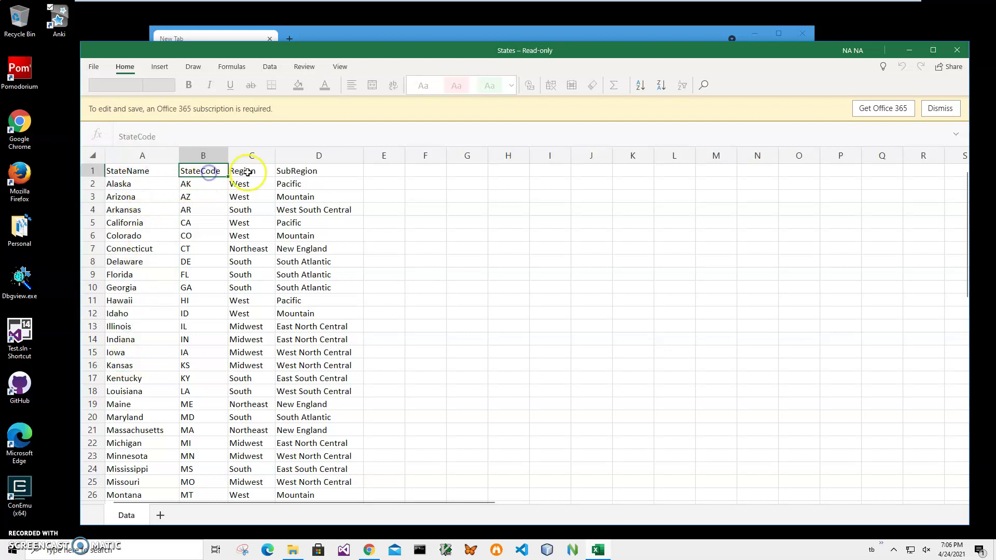
pyautogui.click(244, 171)
pyautogui.click(300, 171)
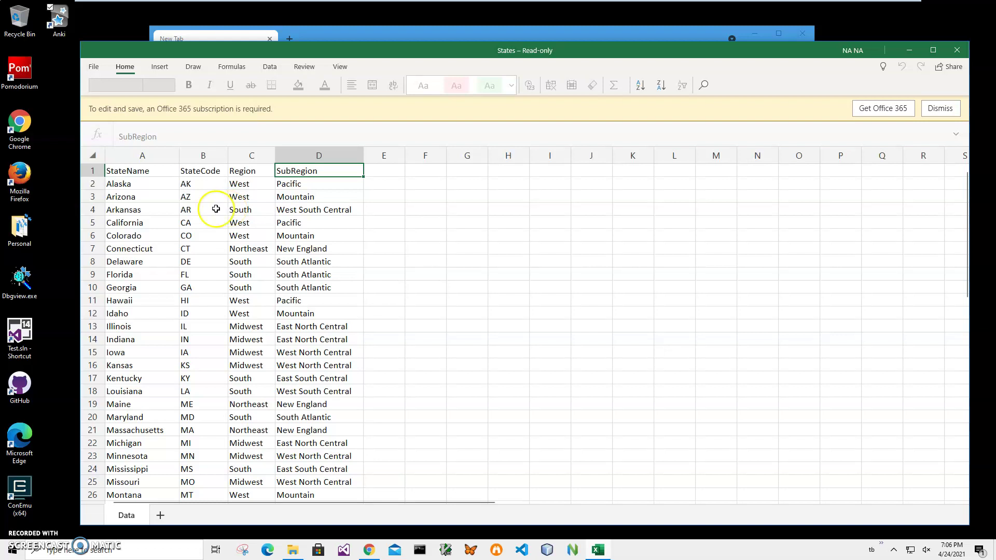
pyautogui.click(127, 188)
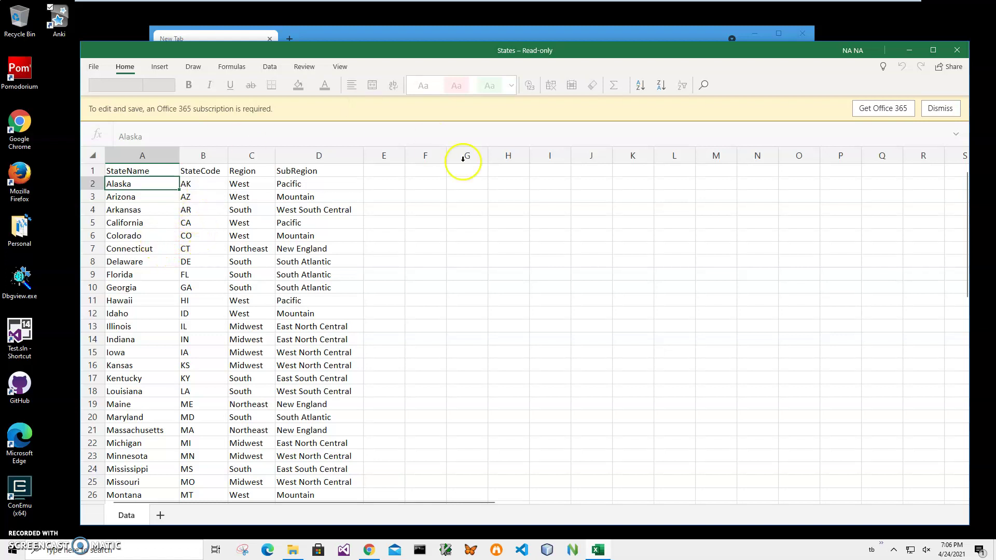
pyautogui.moveTo(423, 53); pyautogui.dragTo(424, 44)
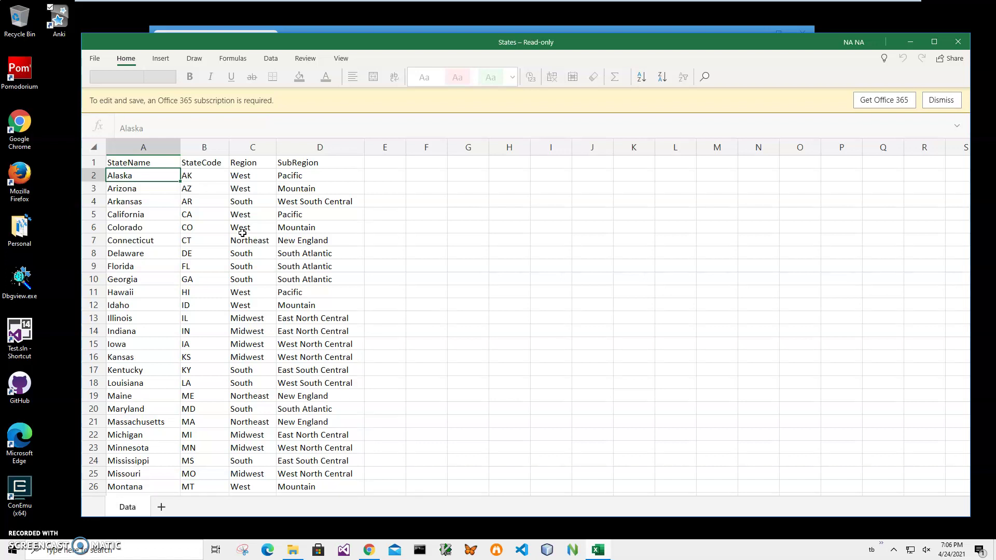
# Close the States workbook and go to the whiterock software site's search in Chrome
pyautogui.click(959, 42)
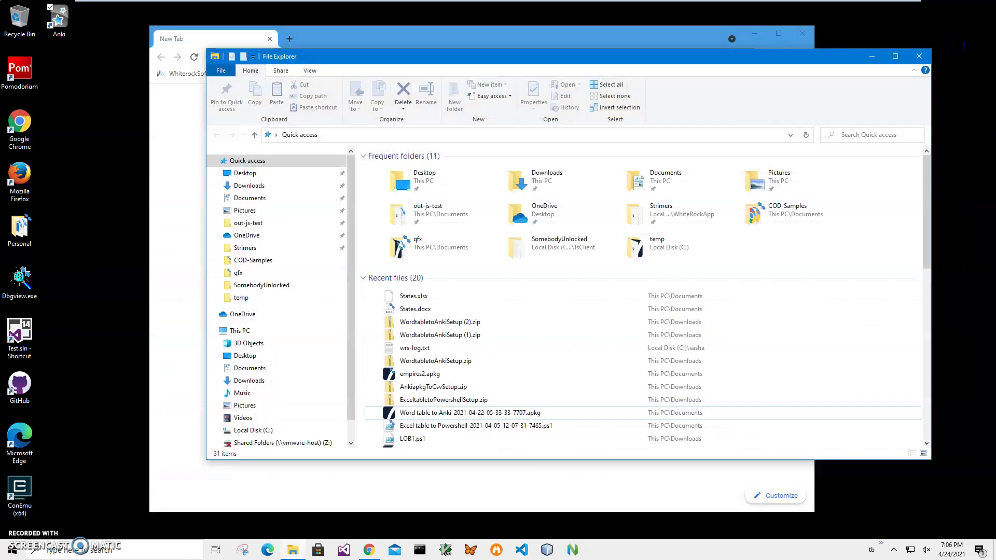
pyautogui.click(581, 40)
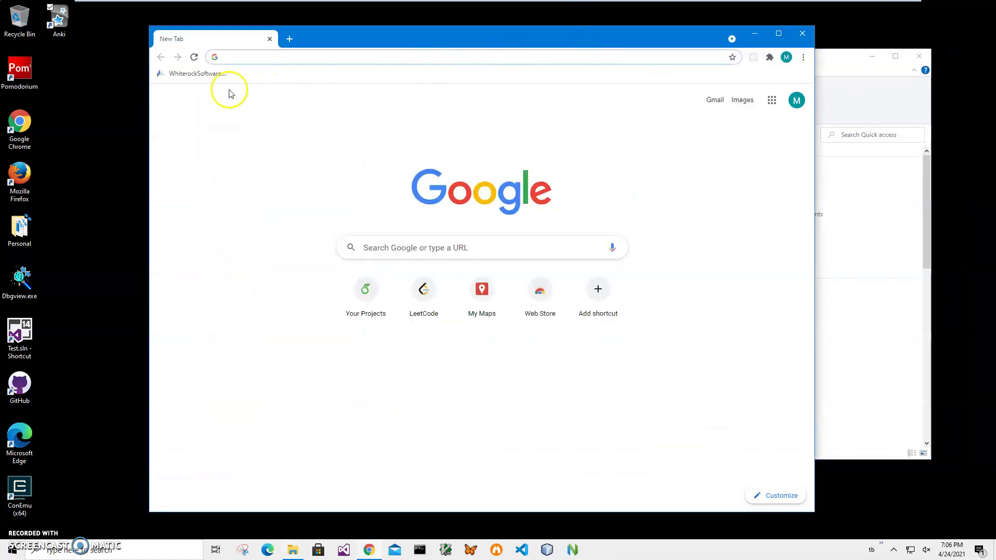
pyautogui.click(165, 75)
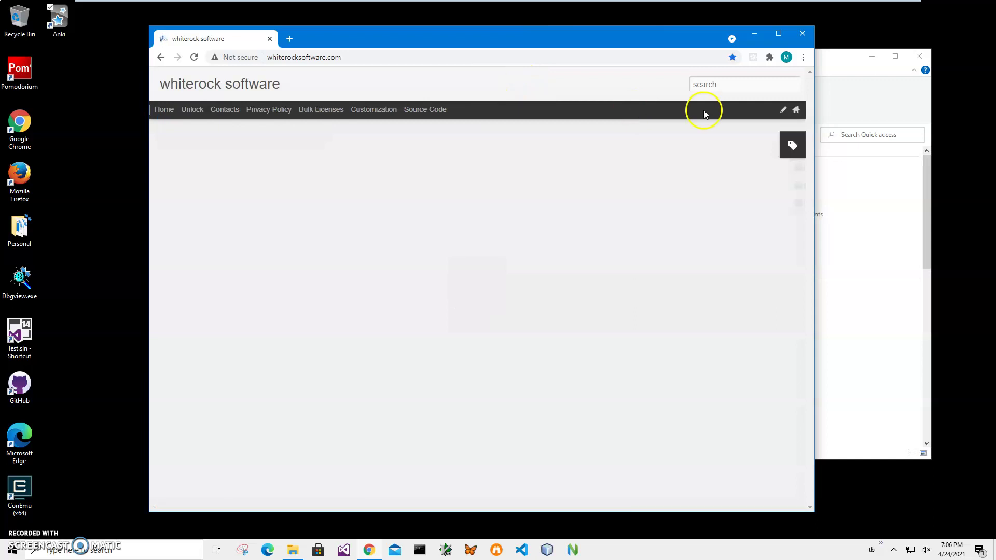
pyautogui.click(710, 81)
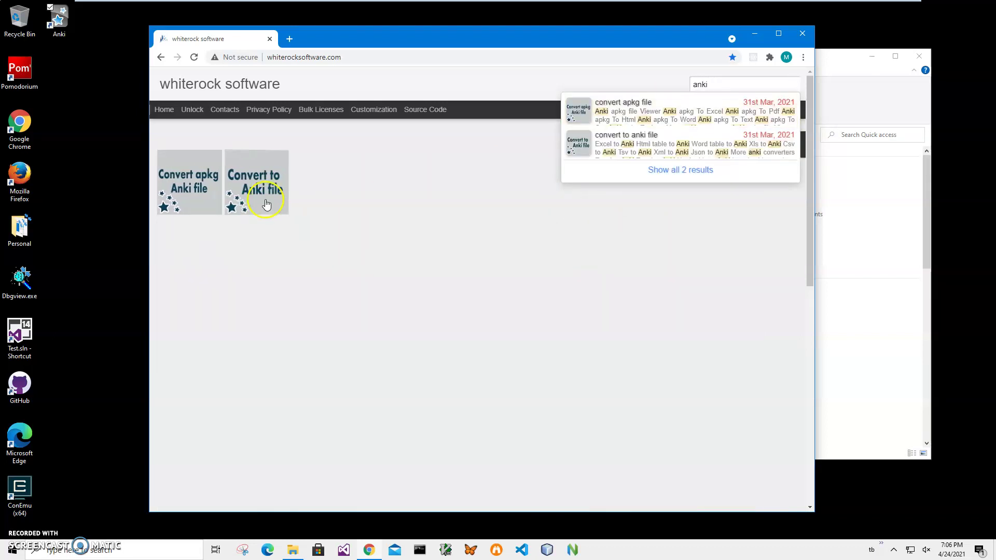
# Download the Excel to Anki installer zip from the 'convert to anki file' post, opening when done
pyautogui.click(258, 192)
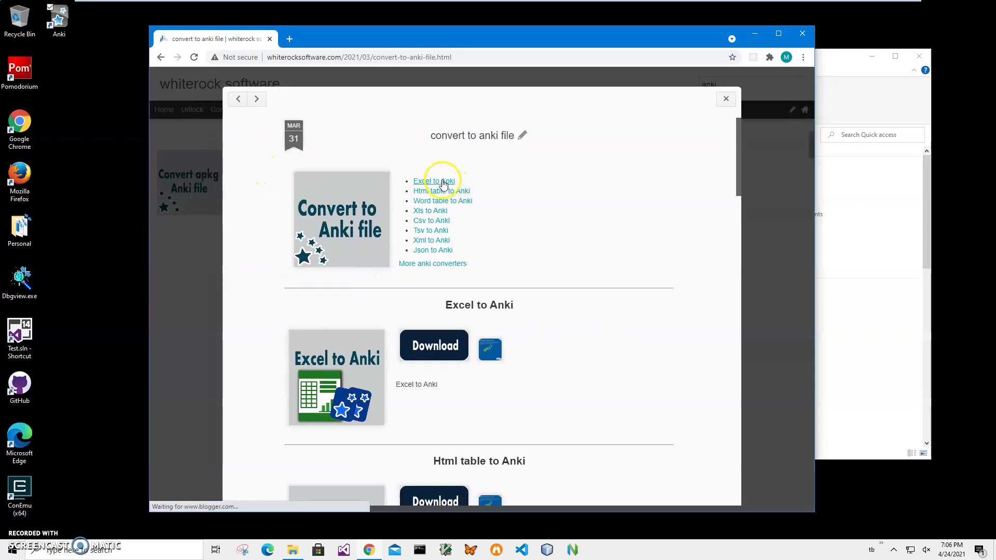
pyautogui.click(443, 181)
pyautogui.click(438, 164)
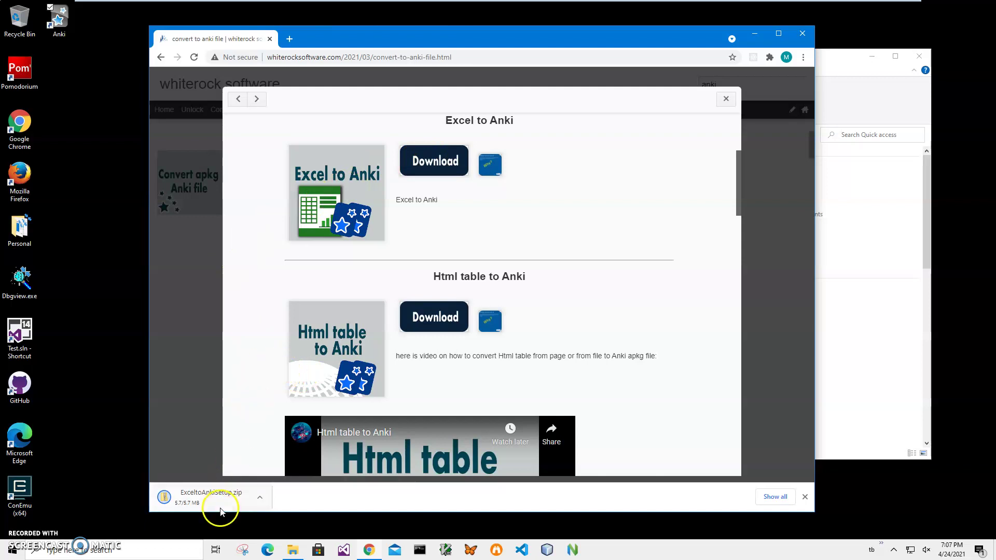
pyautogui.click(242, 479)
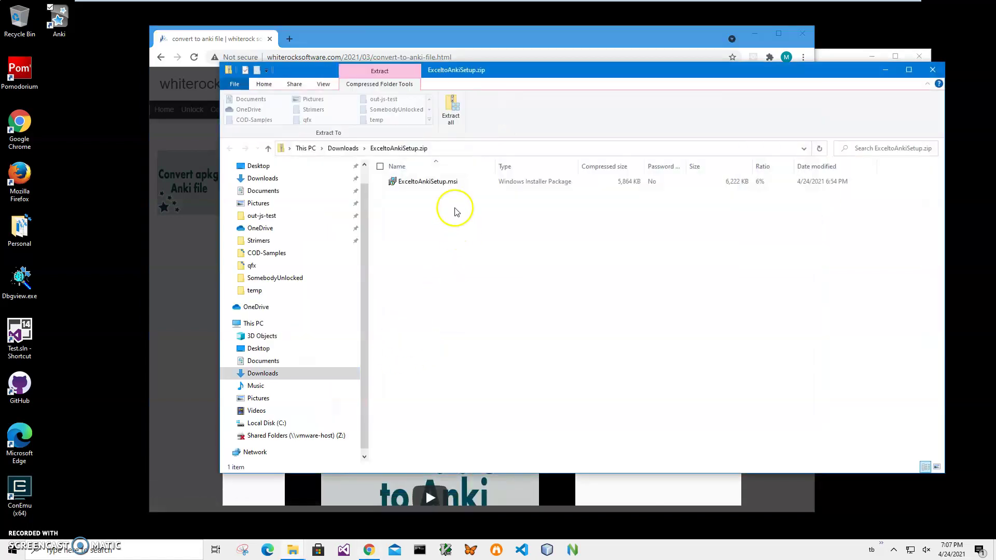
# Launch ExceltoAnkiSetup.msi and let it run anyway despite the unknown-publisher warning
pyautogui.doubleClick(435, 183)
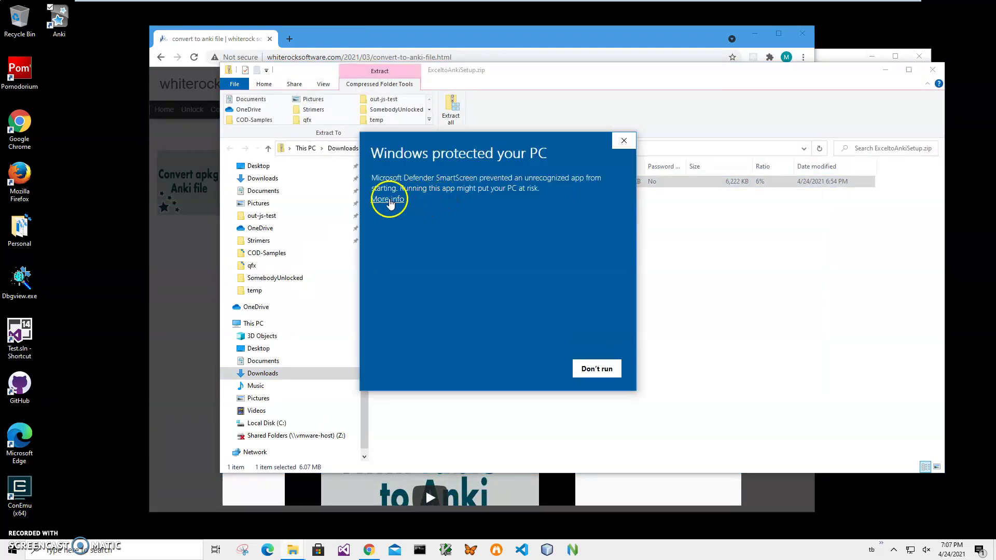
pyautogui.click(386, 201)
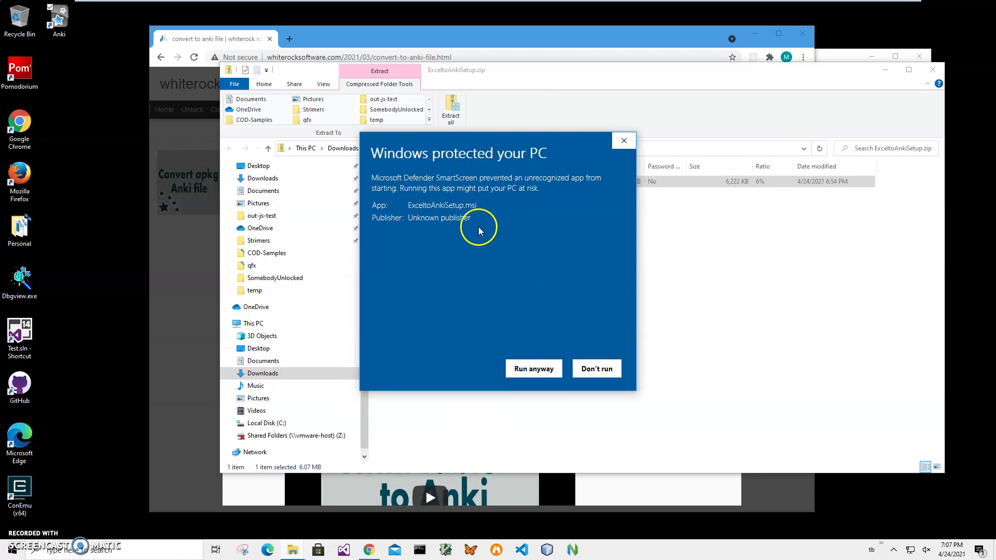
pyautogui.moveTo(474, 217); pyautogui.dragTo(358, 218)
pyautogui.click(436, 234)
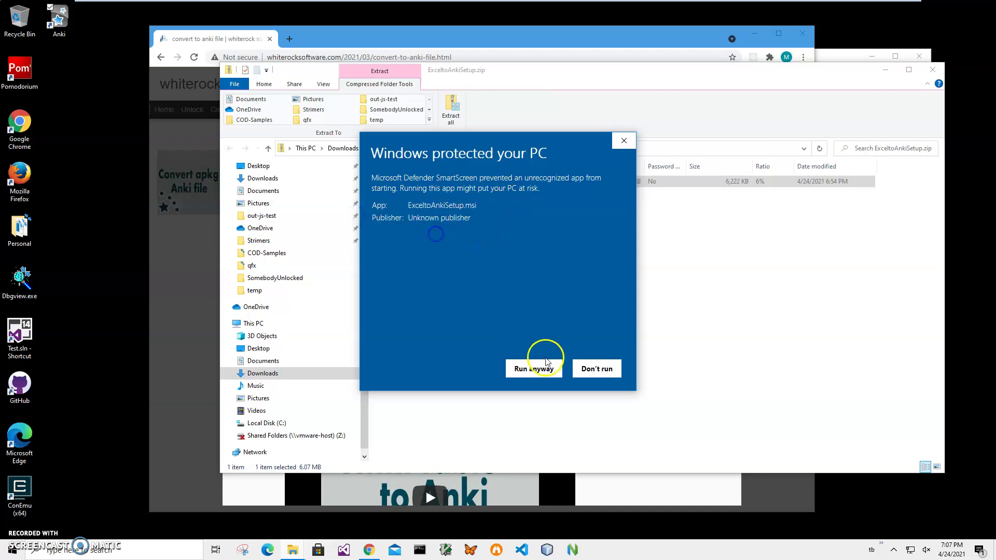
pyautogui.click(546, 362)
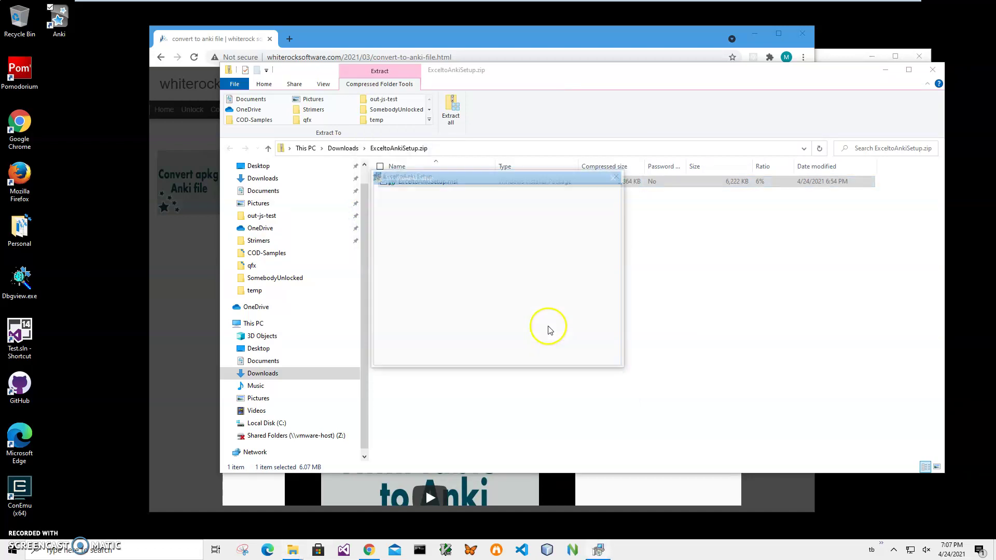
# Install Excel to Anki with default settings, approving UAC, then close the zip window and Chrome
pyautogui.click(550, 356)
pyautogui.click(550, 356)
pyautogui.click(550, 356)
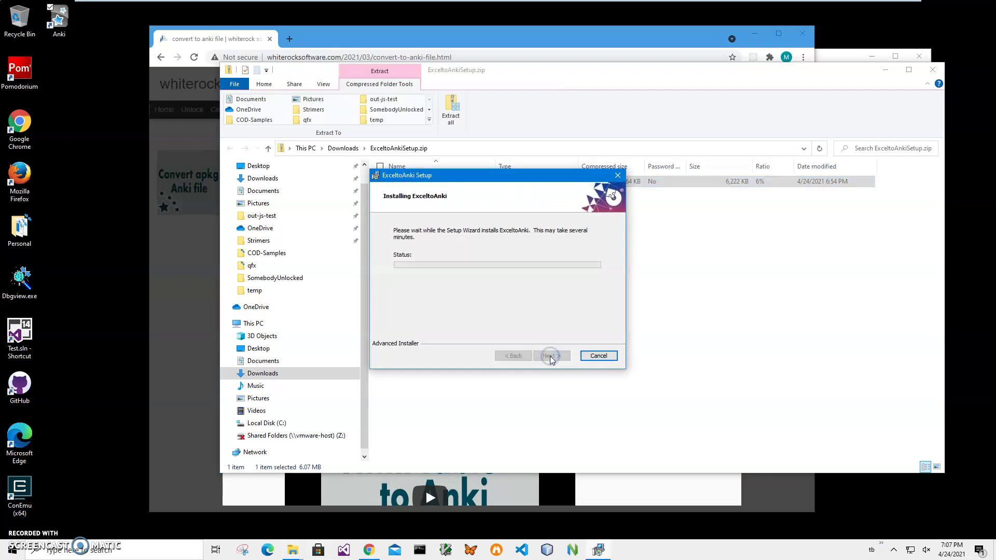
pyautogui.click(447, 358)
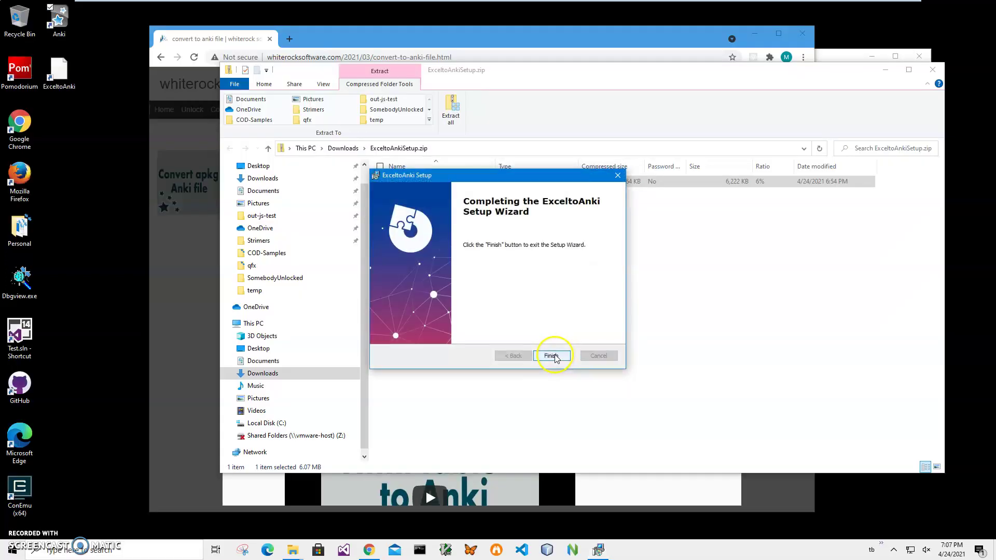
pyautogui.click(551, 356)
pyautogui.click(65, 91)
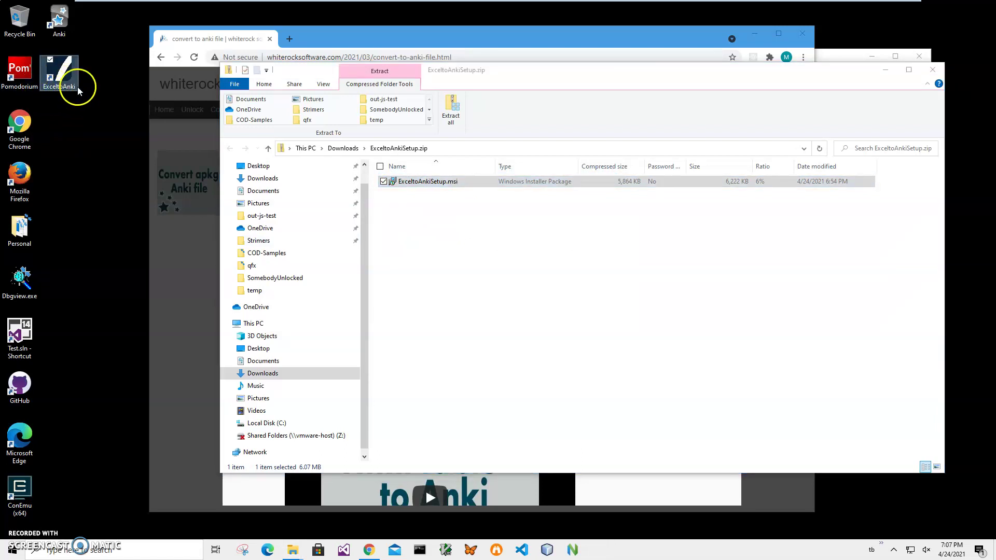
pyautogui.click(933, 70)
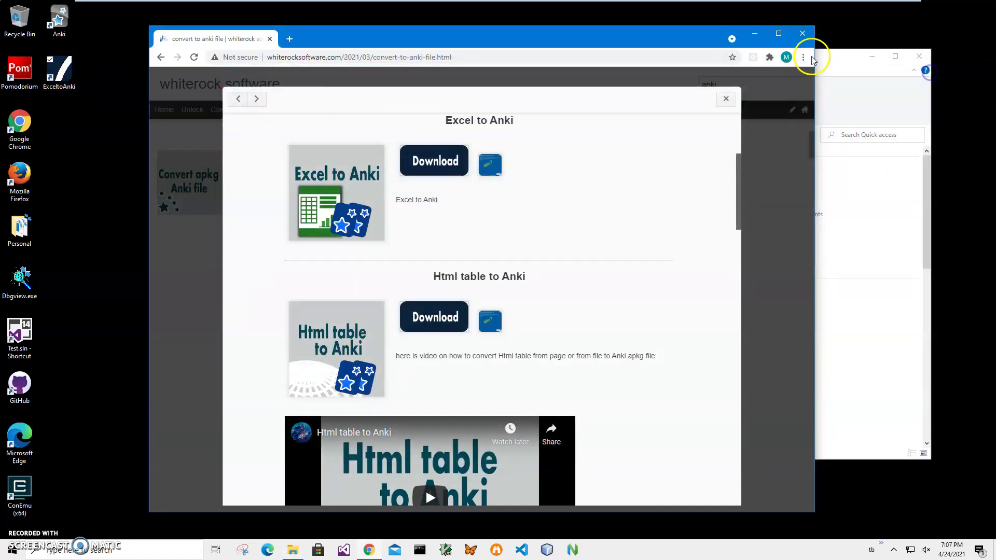
pyautogui.click(803, 33)
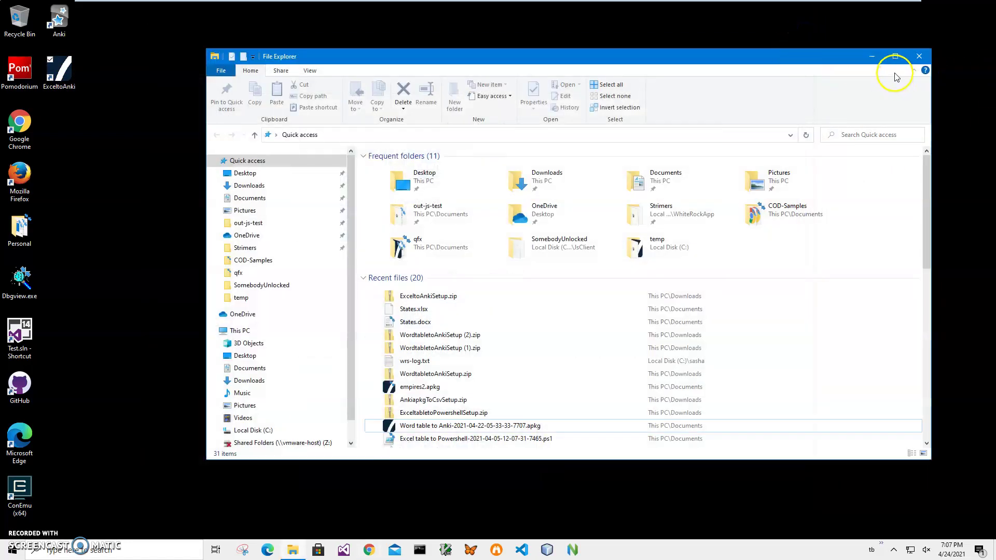
# Launch Excel to Anki from the desktop and load States.xlsx from Documents as input
pyautogui.click(918, 57)
pyautogui.doubleClick(65, 62)
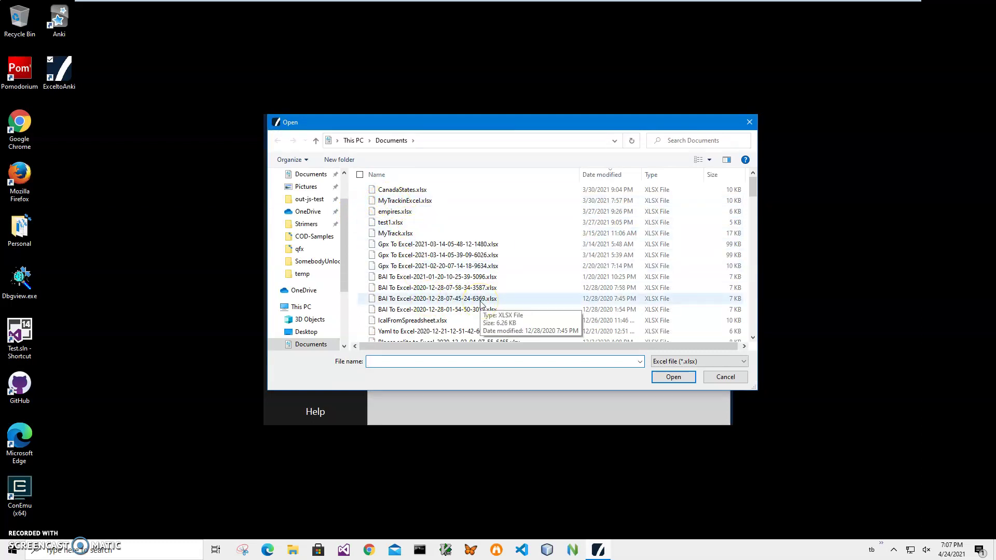
pyautogui.write('State')
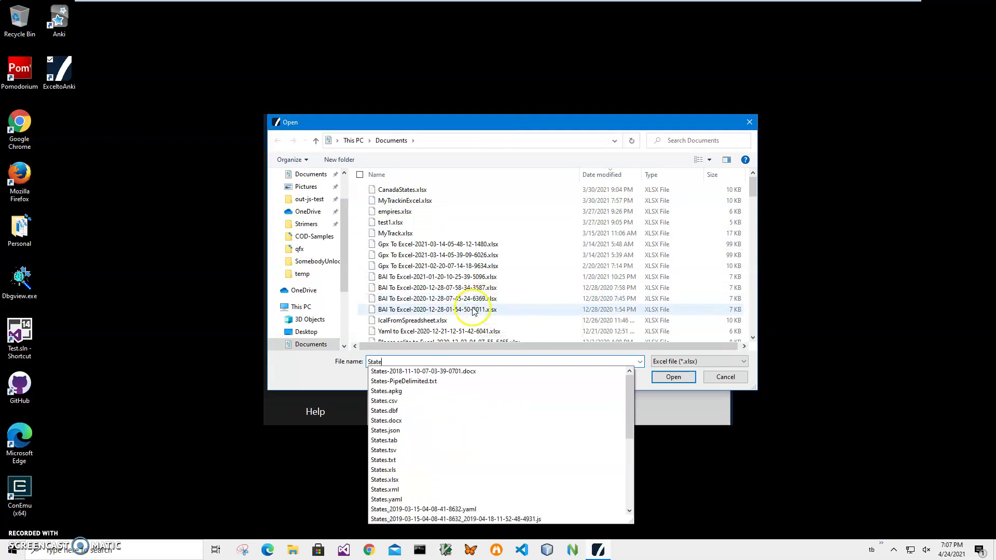
pyautogui.click(413, 482)
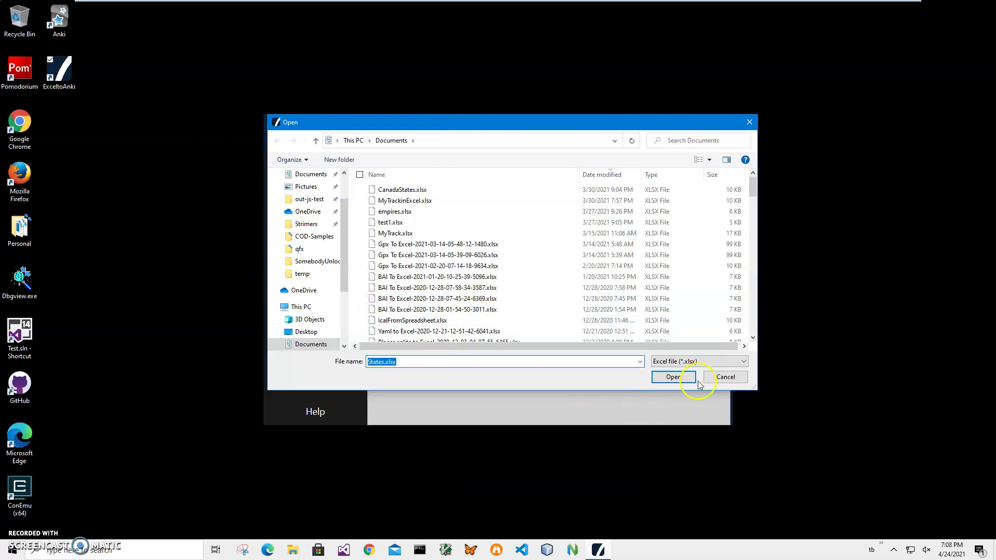
pyautogui.click(674, 377)
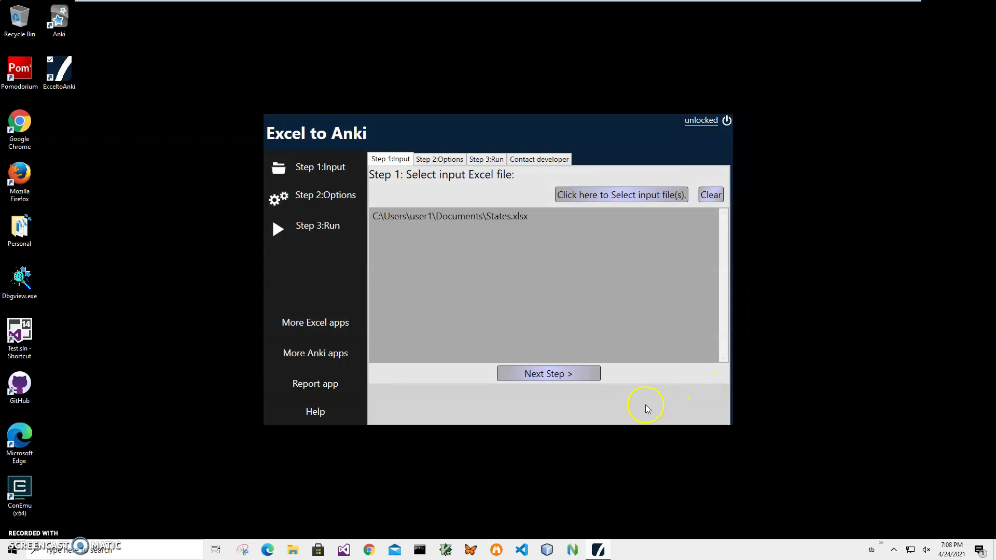
# Set StateName as question with StateCode, Region and SubRegion as answer columns 1–3, then continue
pyautogui.click(550, 375)
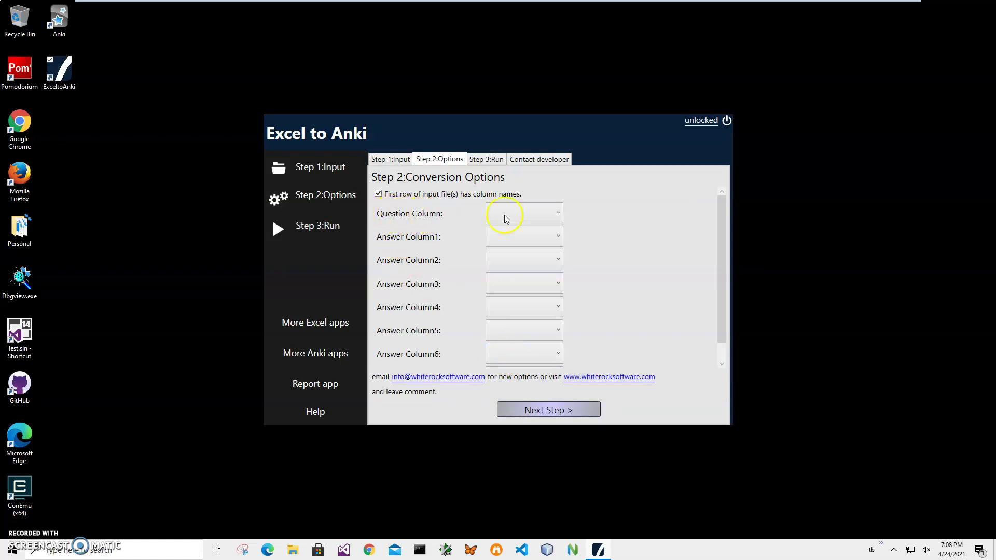
pyautogui.click(519, 213)
pyautogui.click(514, 230)
pyautogui.click(502, 240)
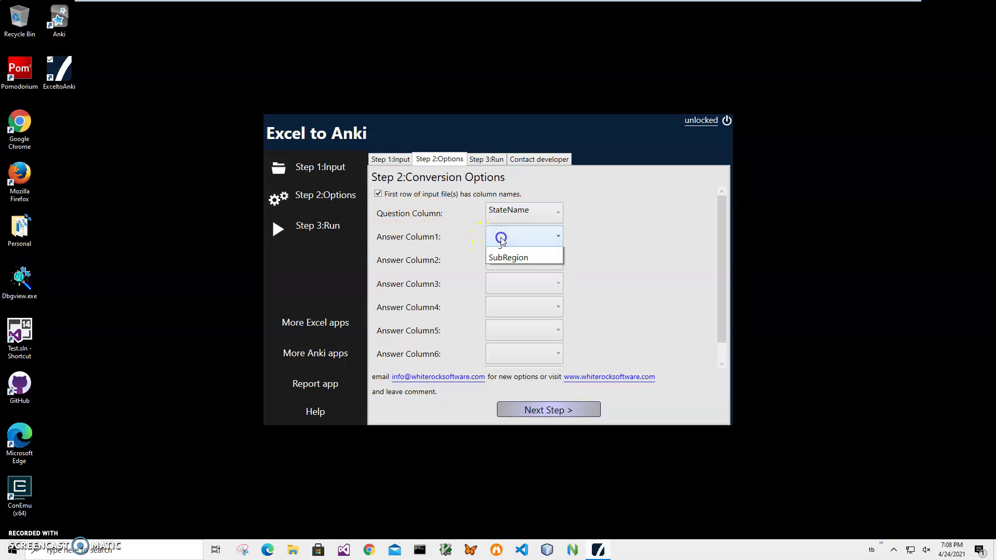
pyautogui.click(512, 268)
pyautogui.click(503, 260)
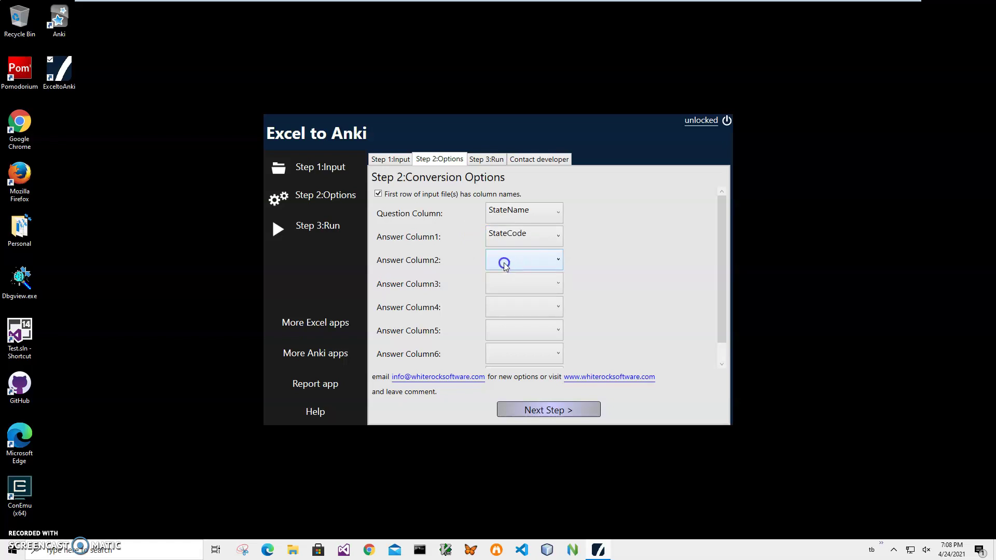
pyautogui.click(512, 303)
pyautogui.click(511, 288)
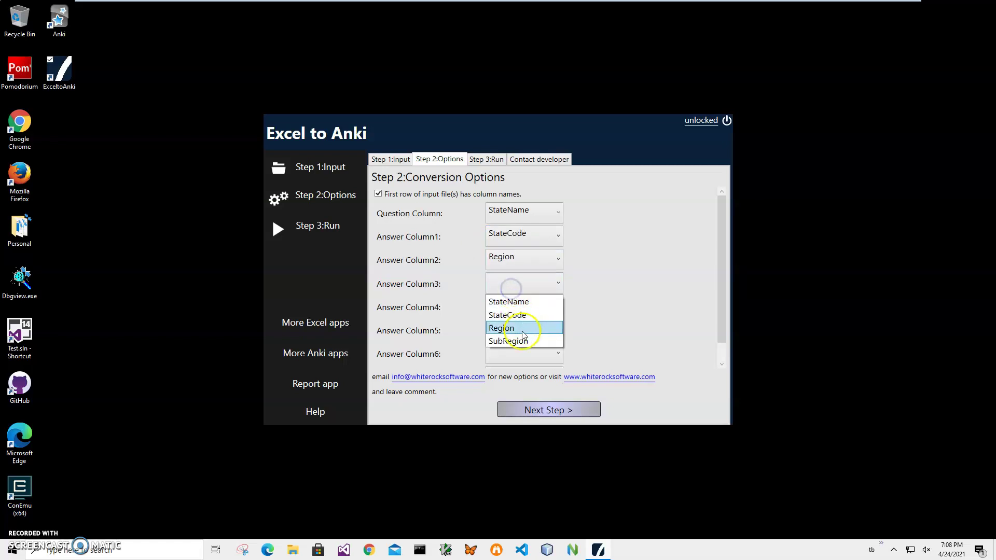
pyautogui.click(514, 341)
pyautogui.click(552, 411)
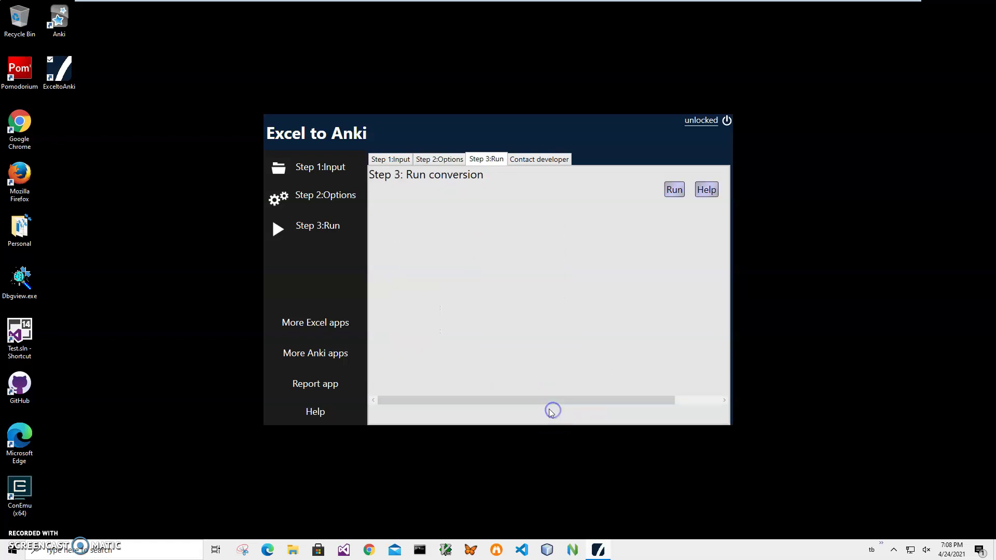
# Run the conversion and save the deck as States.apkg, replacing the existing file
pyautogui.click(675, 191)
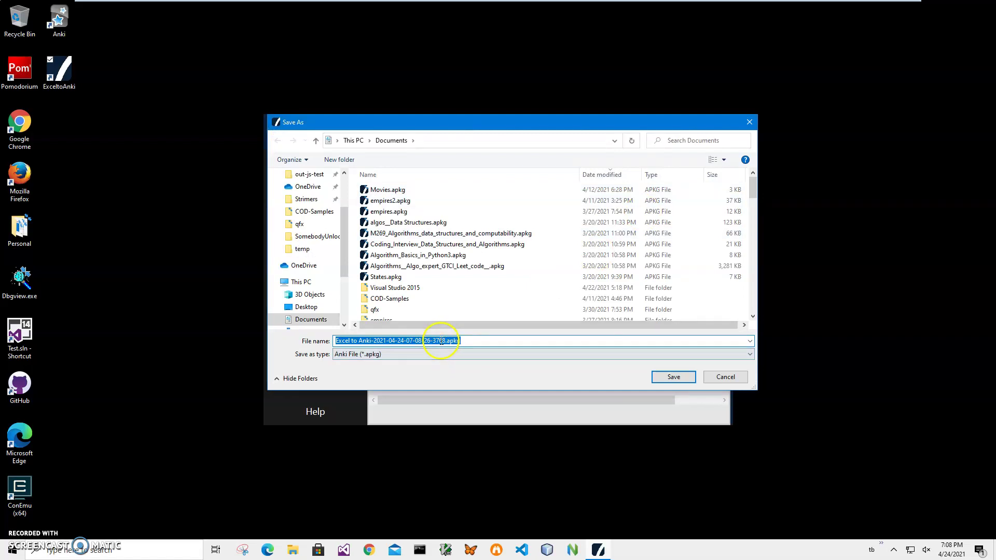
pyautogui.moveTo(446, 341); pyautogui.dragTo(353, 340)
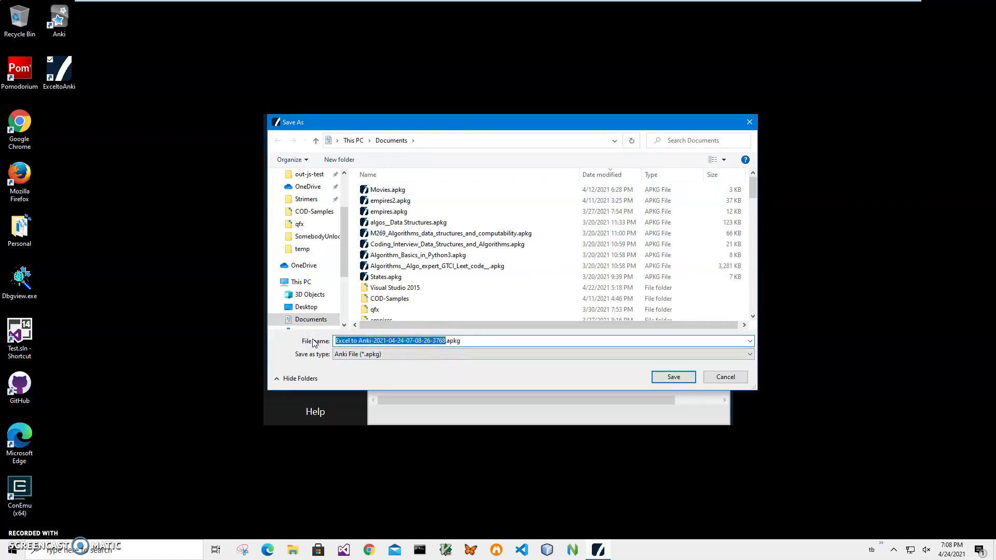
pyautogui.write('States')
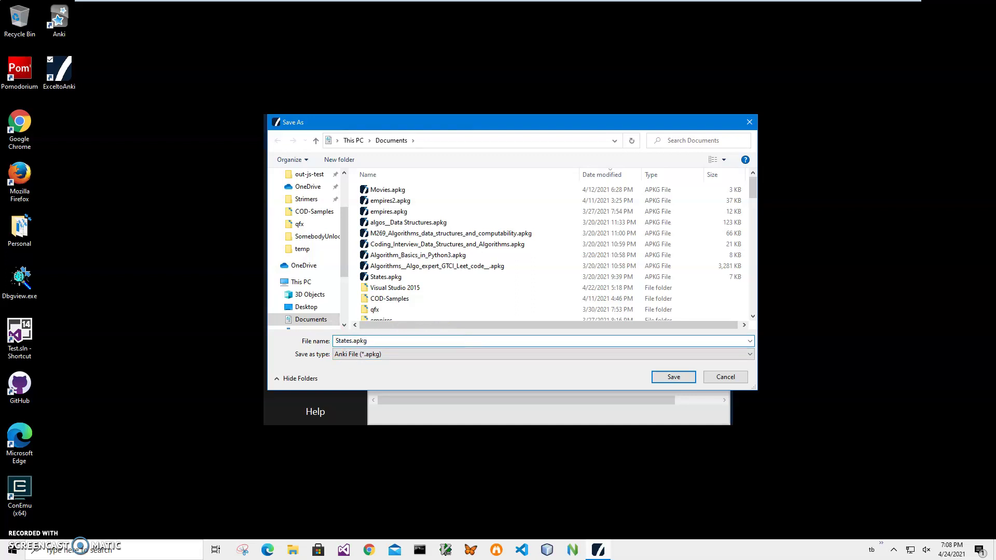
pyautogui.click(665, 376)
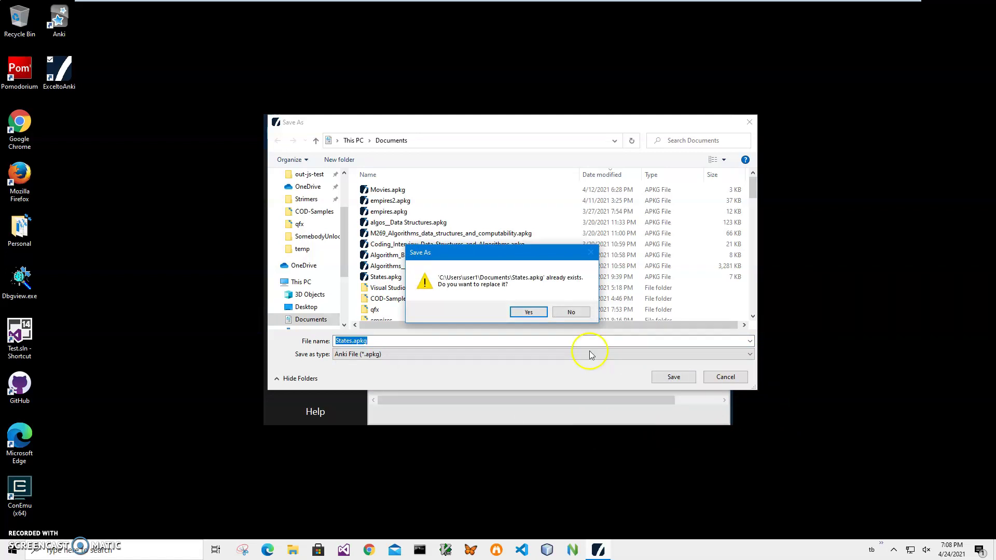
pyautogui.click(528, 312)
pyautogui.click(503, 306)
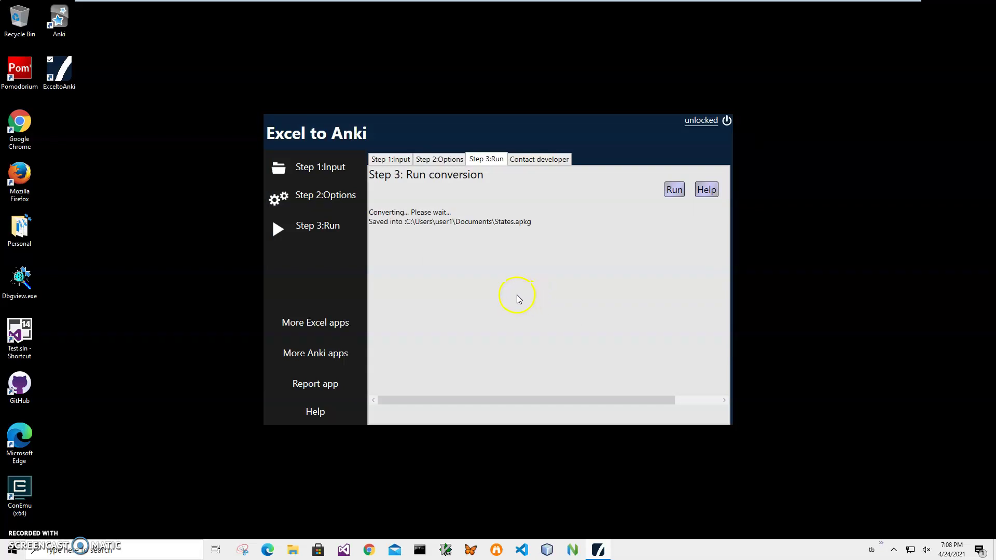
# Open States.apkg from Recent files in the viewer and browse the Alaska, Arizona and California cards
pyautogui.click(59, 20)
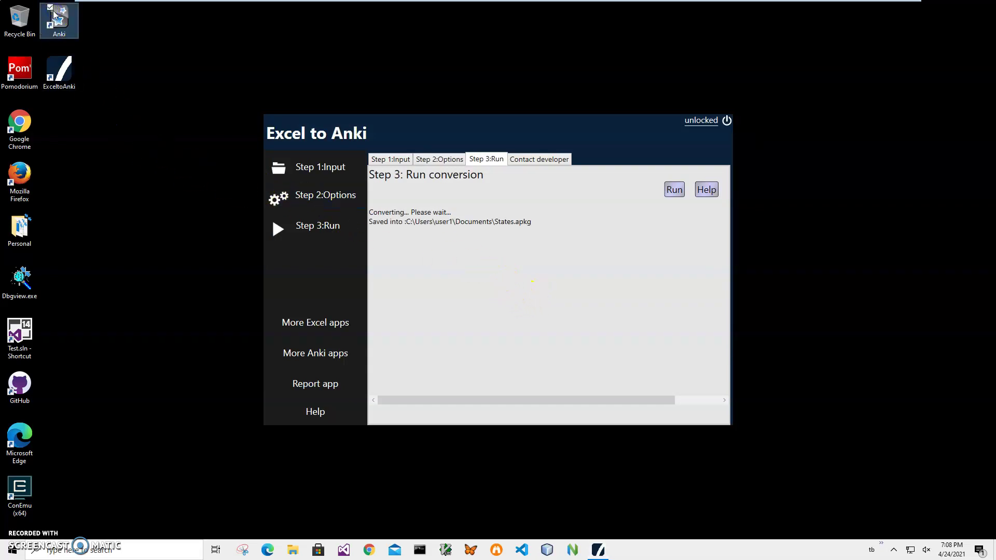
pyautogui.click(294, 550)
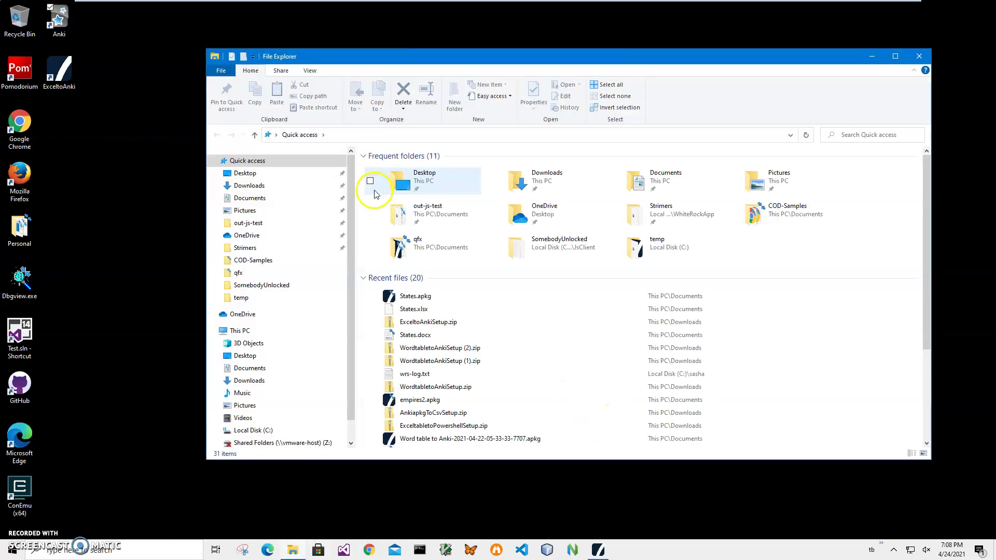
pyautogui.doubleClick(424, 296)
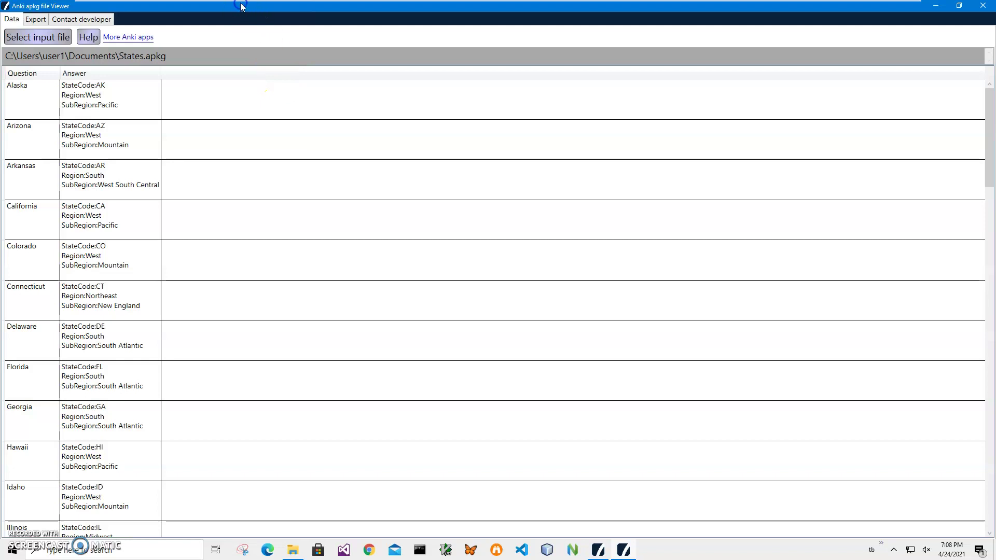
pyautogui.doubleClick(238, 6)
pyautogui.click(210, 208)
pyautogui.click(174, 254)
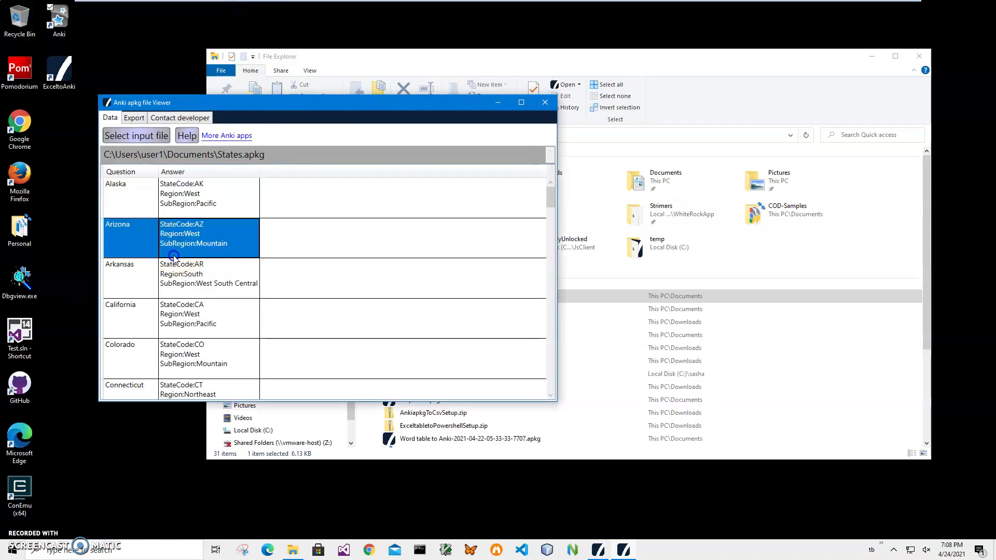
pyautogui.click(171, 319)
pyautogui.scroll(-8, 179, 348)
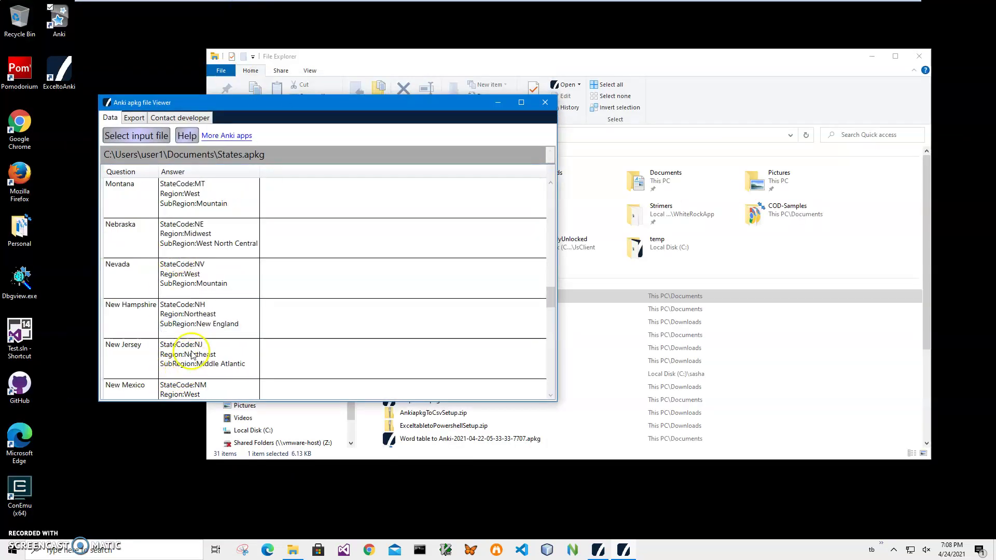
pyautogui.scroll(-6, 191, 354)
pyautogui.scroll(6, 200, 347)
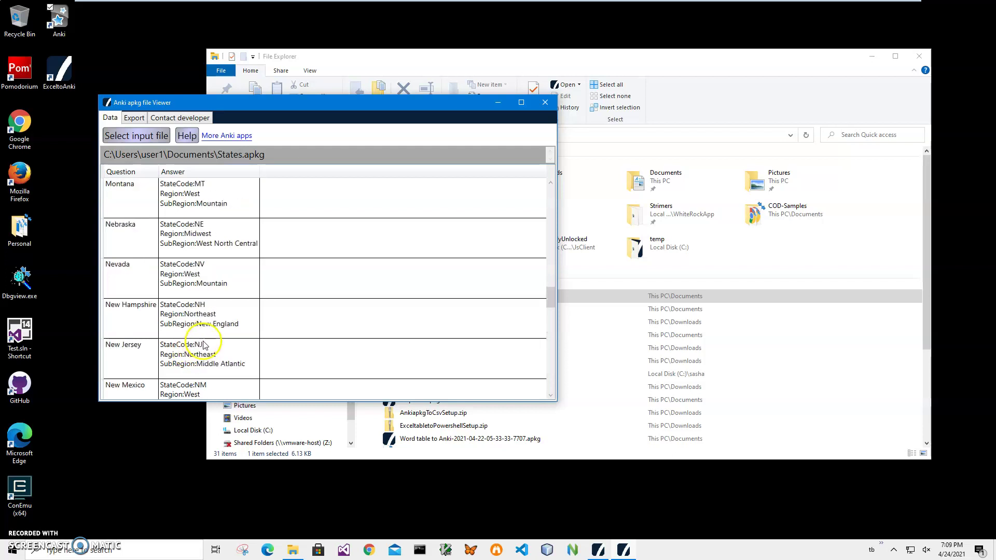
pyautogui.scroll(8, 204, 345)
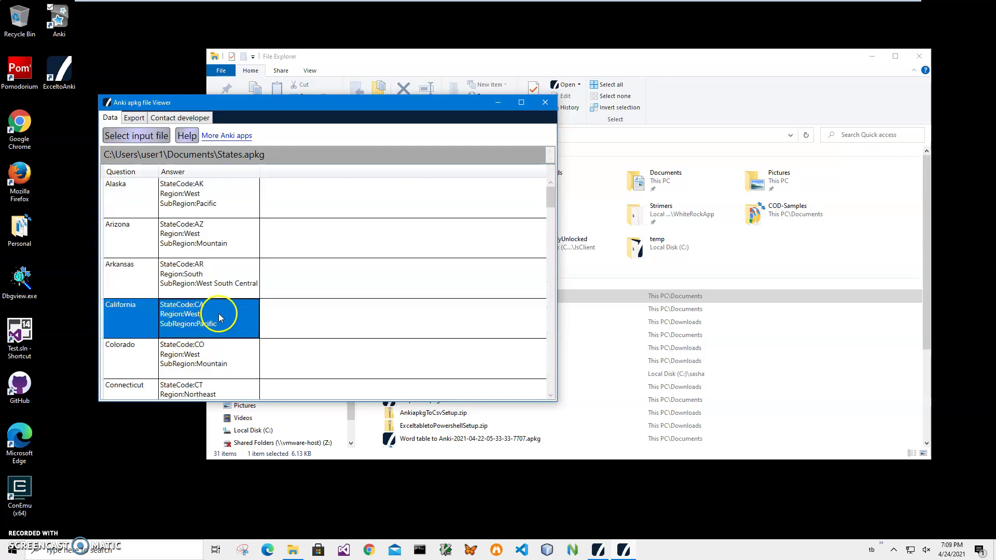
# Check the Export tab, recheck the Alaska, Arkansas and California cards, then close the viewer
pyautogui.click(134, 117)
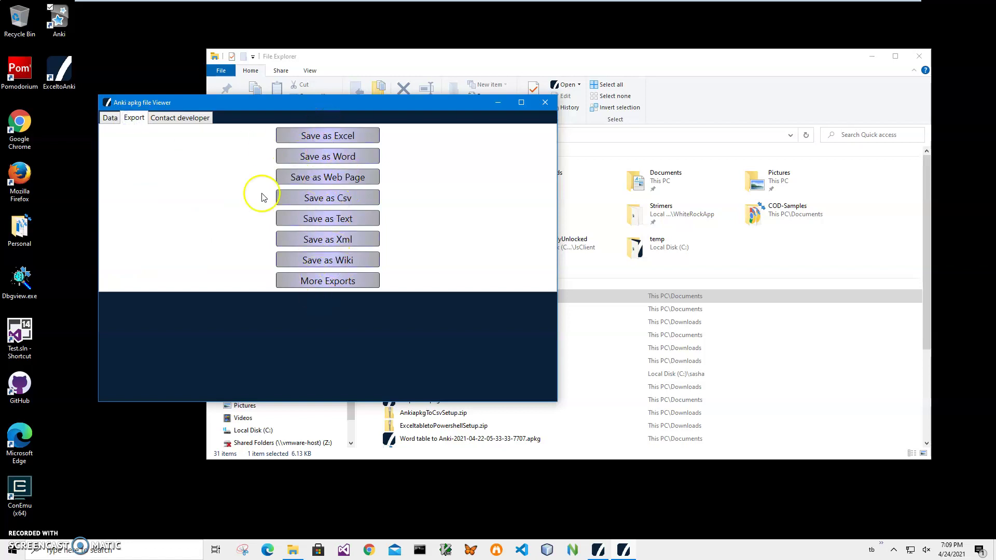
pyautogui.click(110, 117)
pyautogui.click(219, 274)
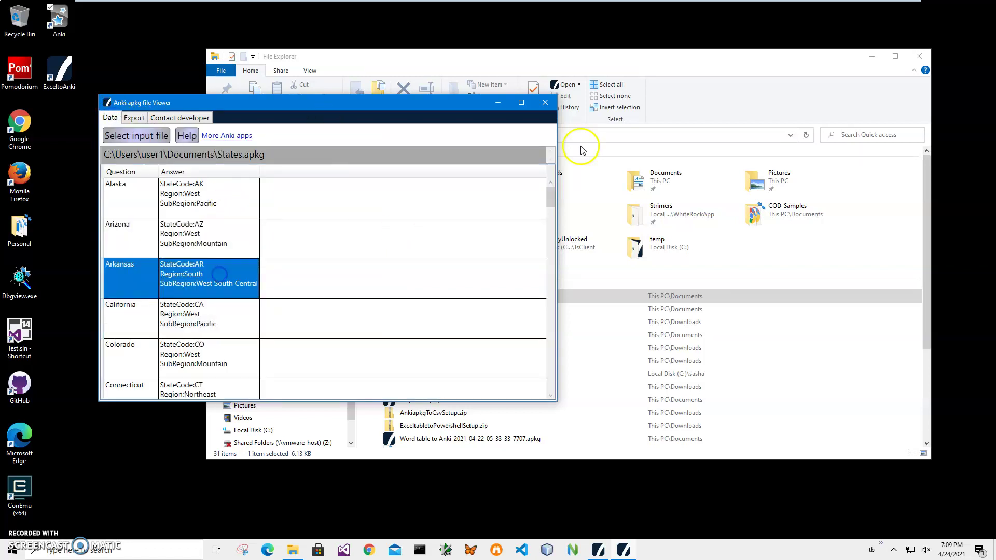
pyautogui.click(120, 194)
pyautogui.click(117, 267)
pyautogui.click(121, 324)
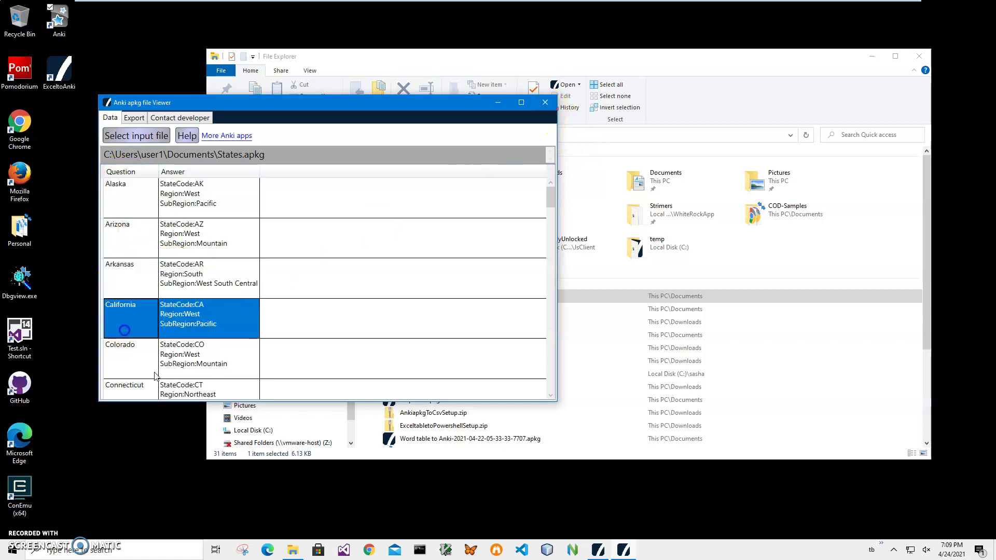
pyautogui.scroll(-6, 156, 337)
pyautogui.scroll(-2, 201, 355)
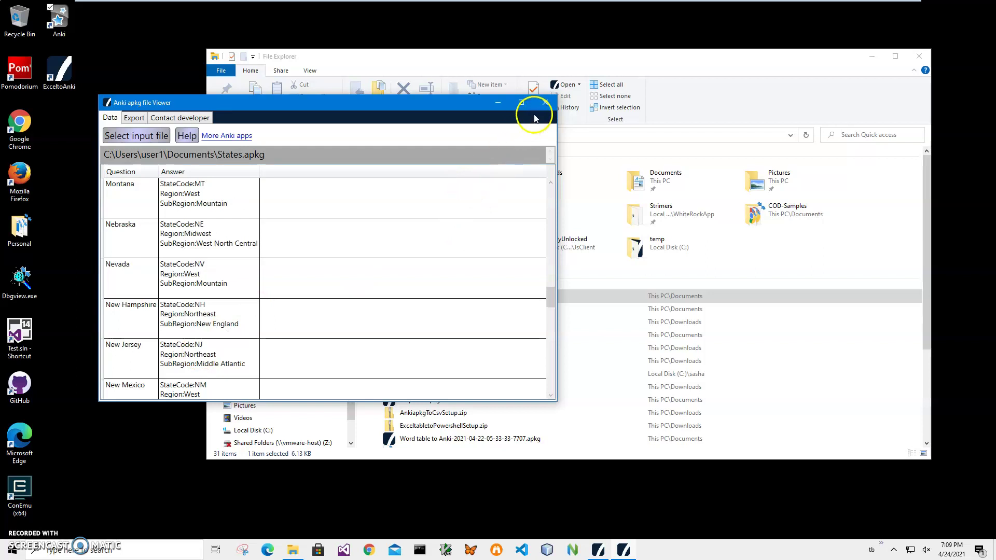
pyautogui.click(544, 103)
# Launch Anki and import States.apkg via File > Import, adding 49 notes
pyautogui.doubleClick(59, 18)
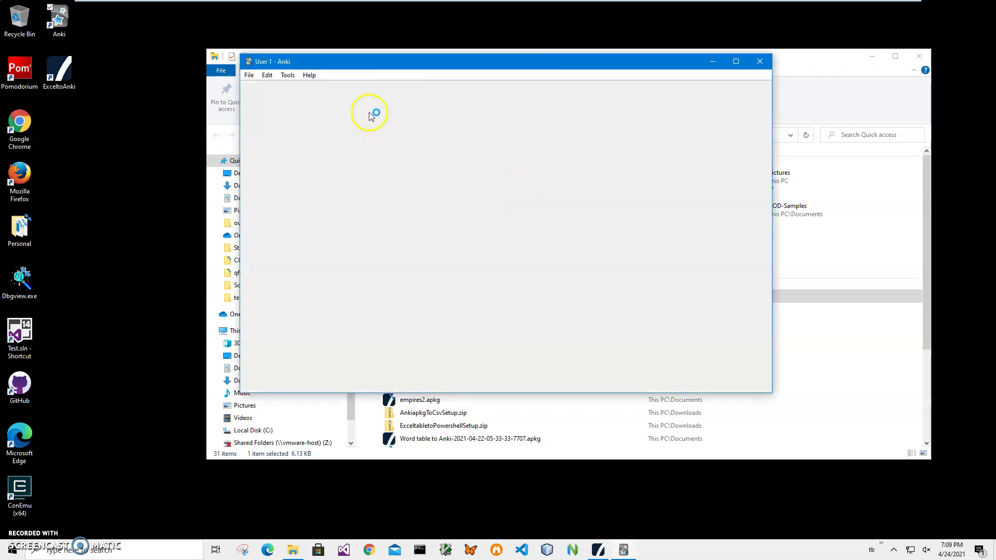
pyautogui.click(249, 76)
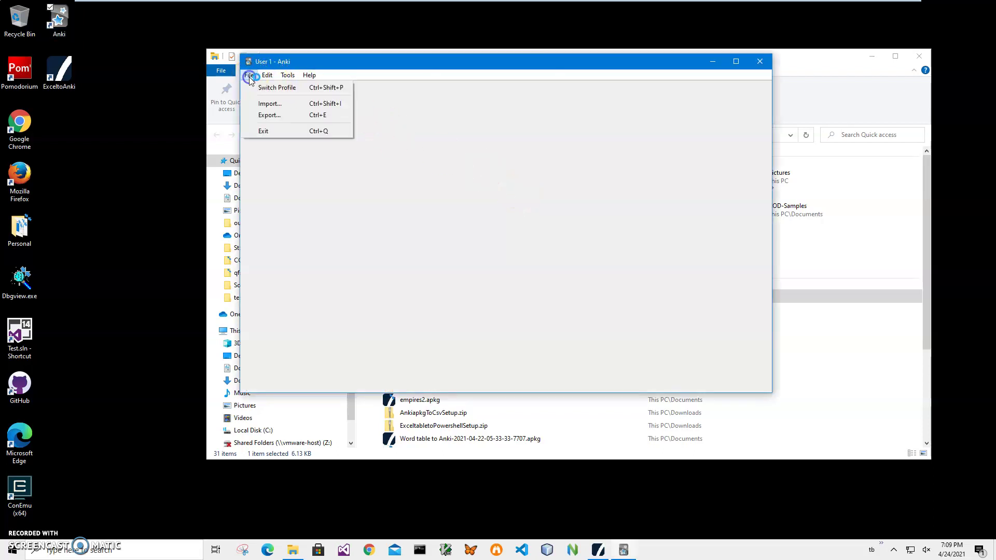
pyautogui.click(262, 104)
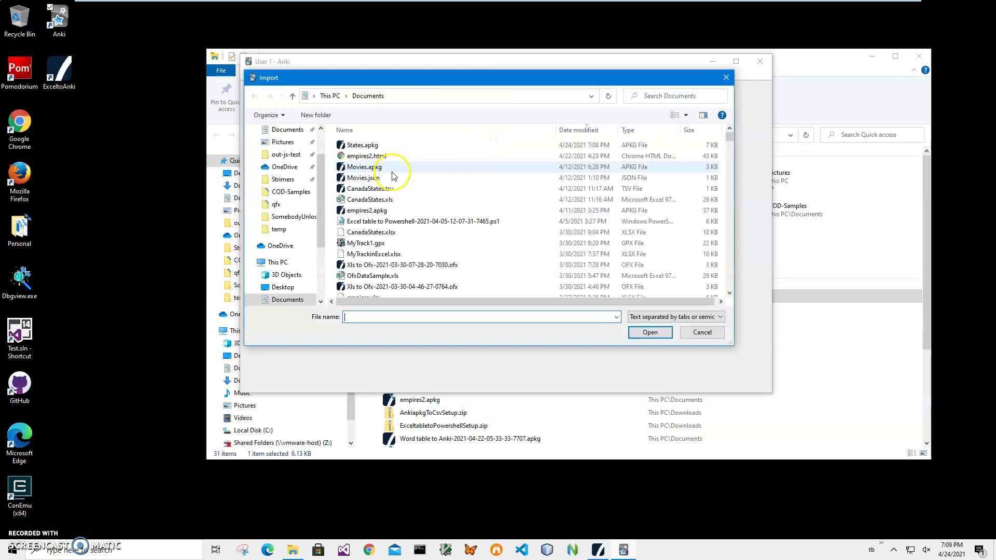
pyautogui.doubleClick(362, 146)
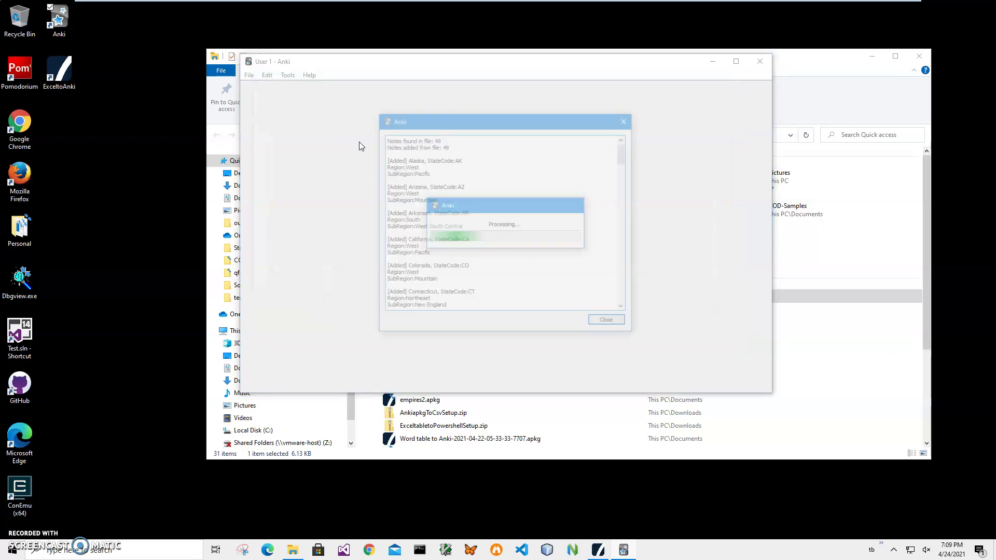
pyautogui.click(602, 324)
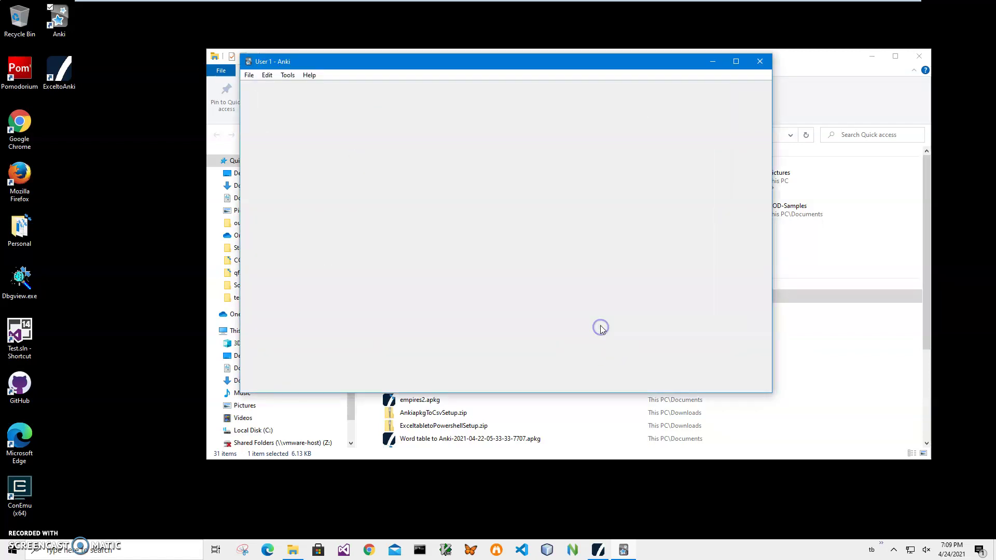
pyautogui.click(589, 327)
# Pick the States deck through Tools > Study Deck and start studying it
pyautogui.click(287, 75)
pyautogui.click(308, 89)
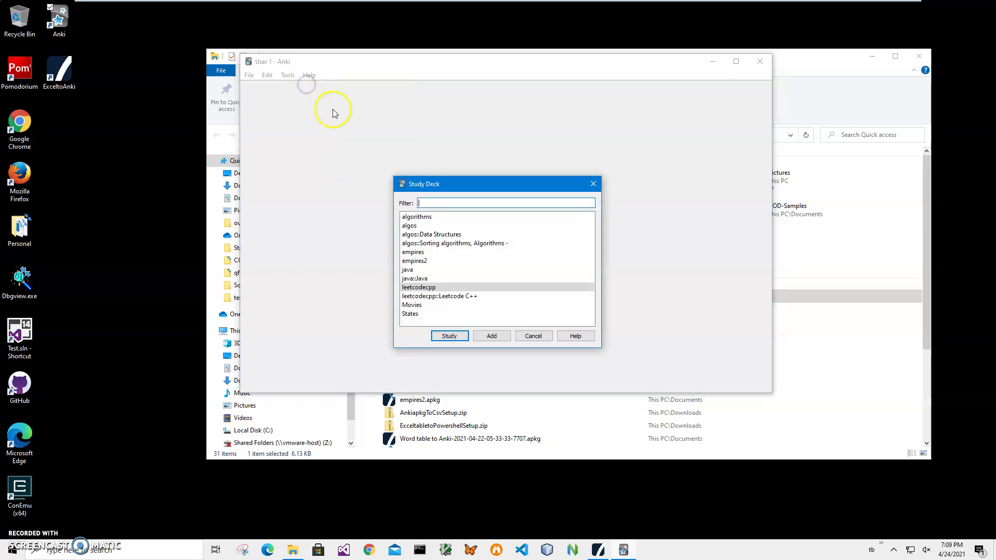
pyautogui.click(411, 315)
pyautogui.click(449, 335)
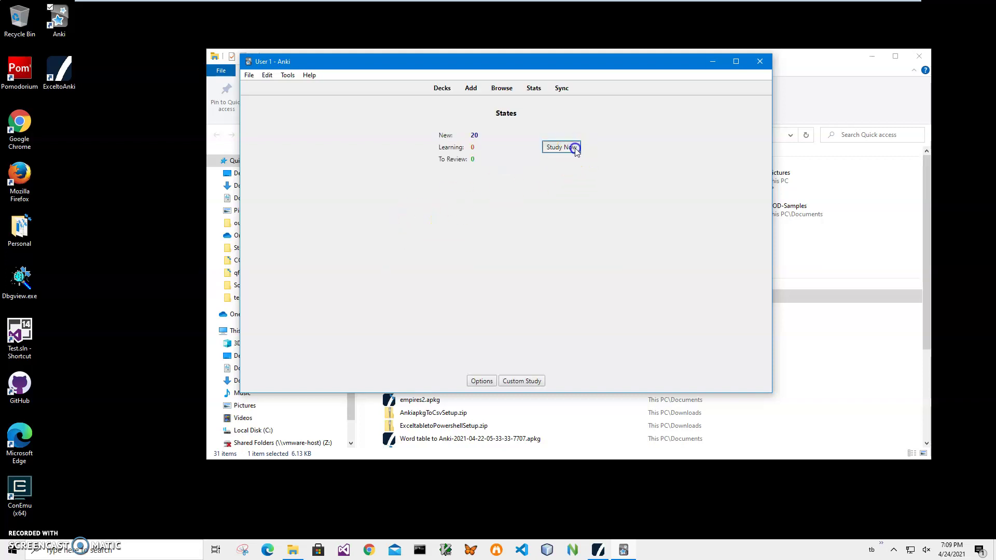
pyautogui.click(571, 147)
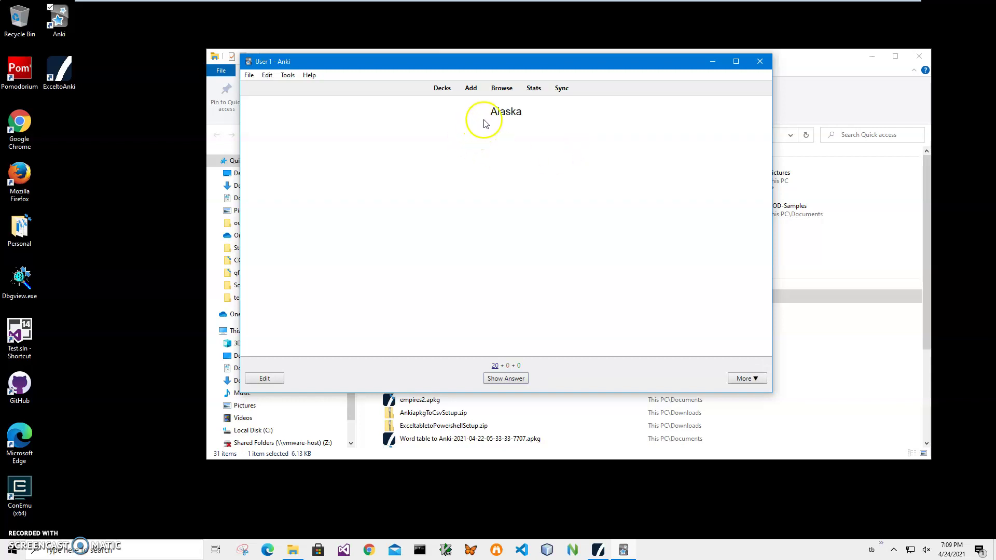
# Reveal Alaska's answer (West, Pacific), rate it Easy, and show Arizona's answer
pyautogui.click(521, 380)
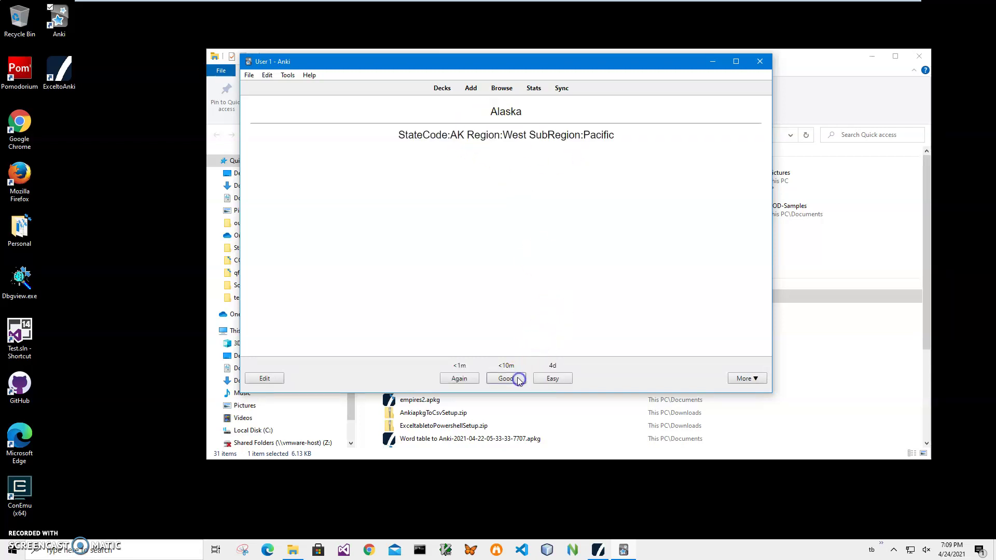
pyautogui.moveTo(467, 135); pyautogui.dragTo(440, 135)
pyautogui.doubleClick(508, 135)
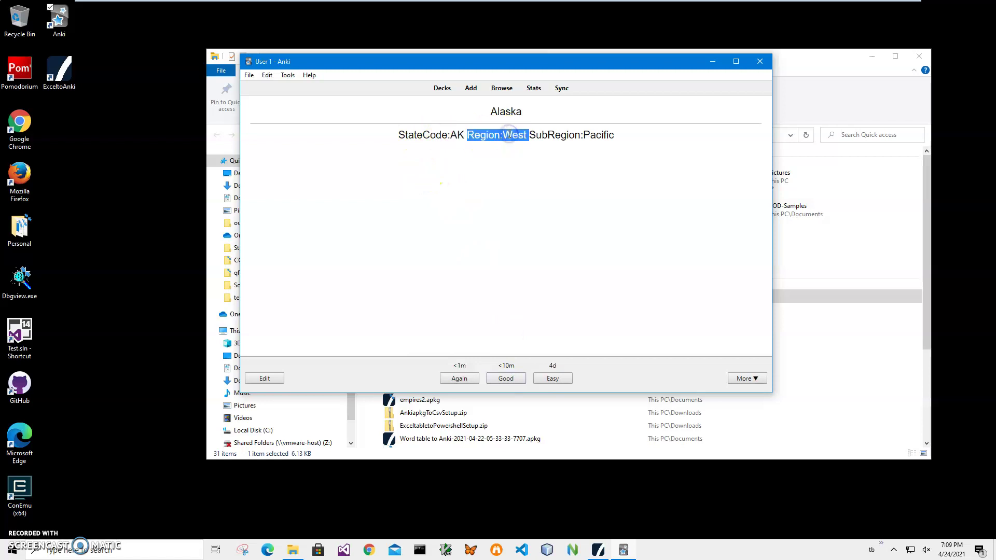
pyautogui.doubleClick(571, 134)
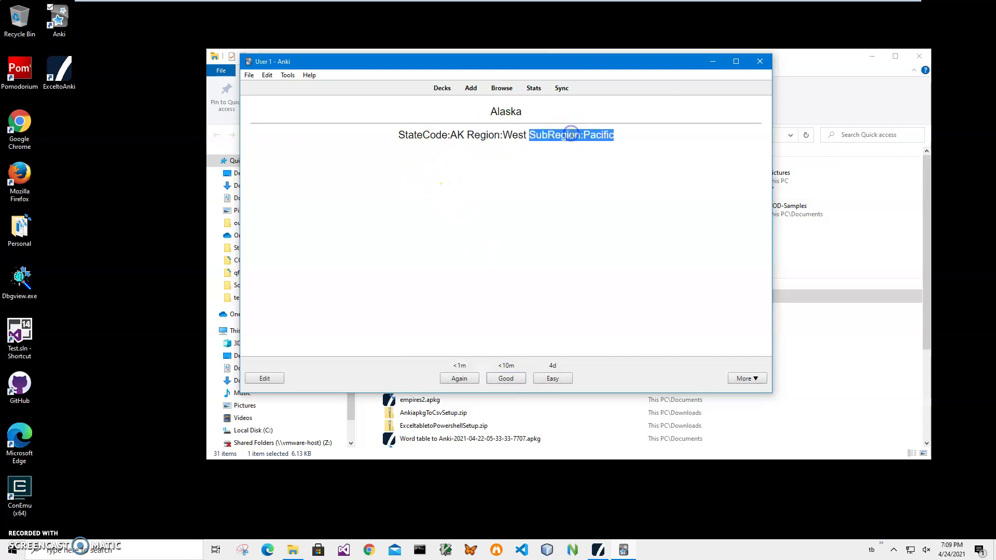
pyautogui.click(553, 378)
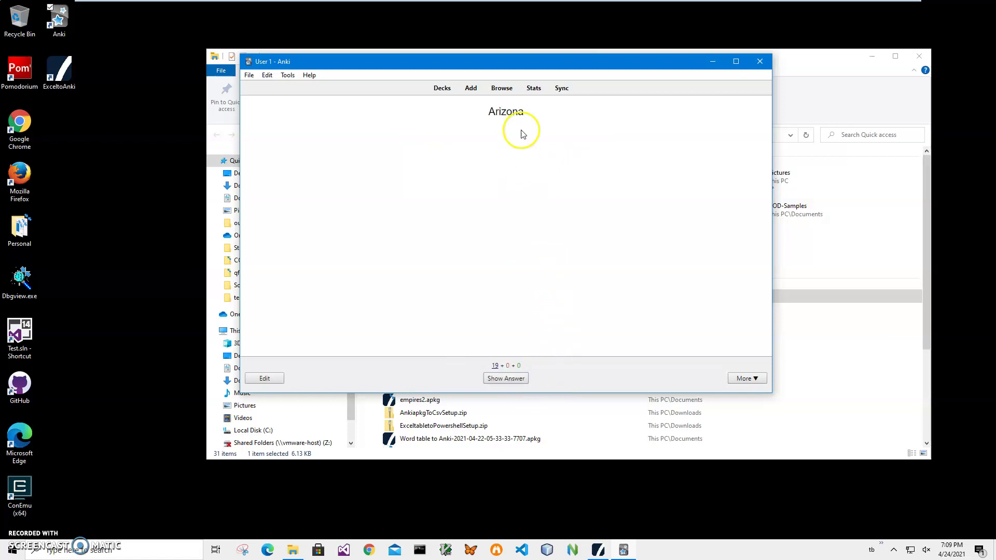
pyautogui.click(524, 379)
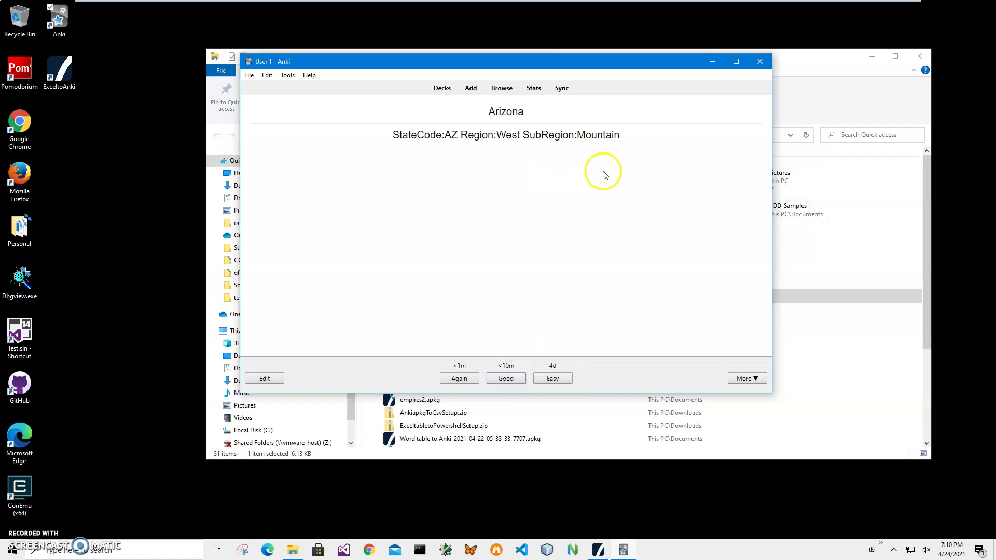